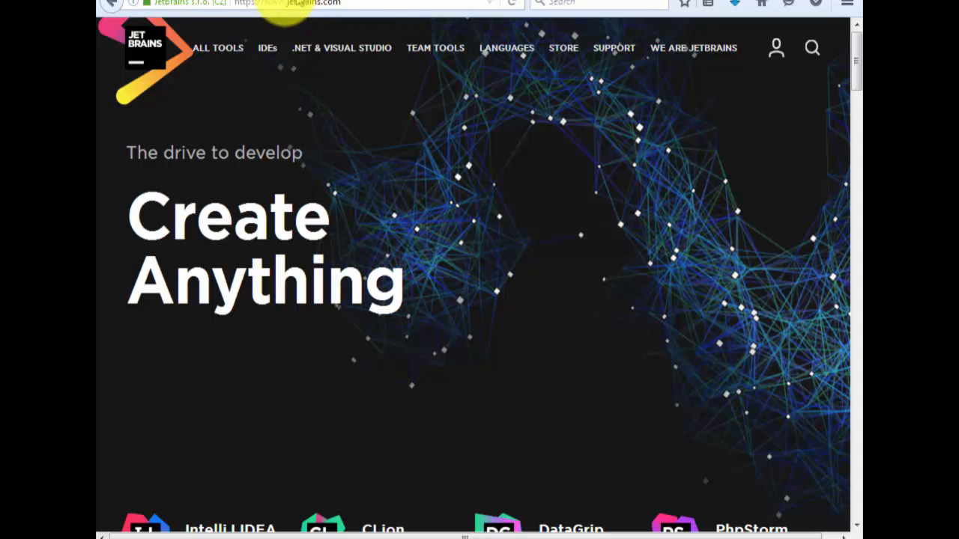
Open the IntelliJ IDEA product page from the JetBrains IDE listing and go to its edition downloads
{"action": "mouse_move", "coordinate": [268, 45]}
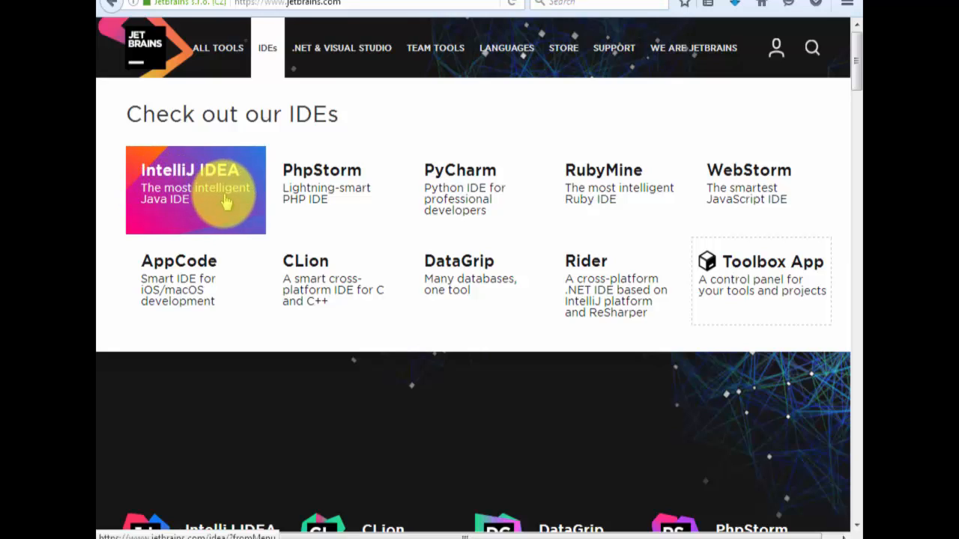
{"action": "left_click", "coordinate": [182, 192]}
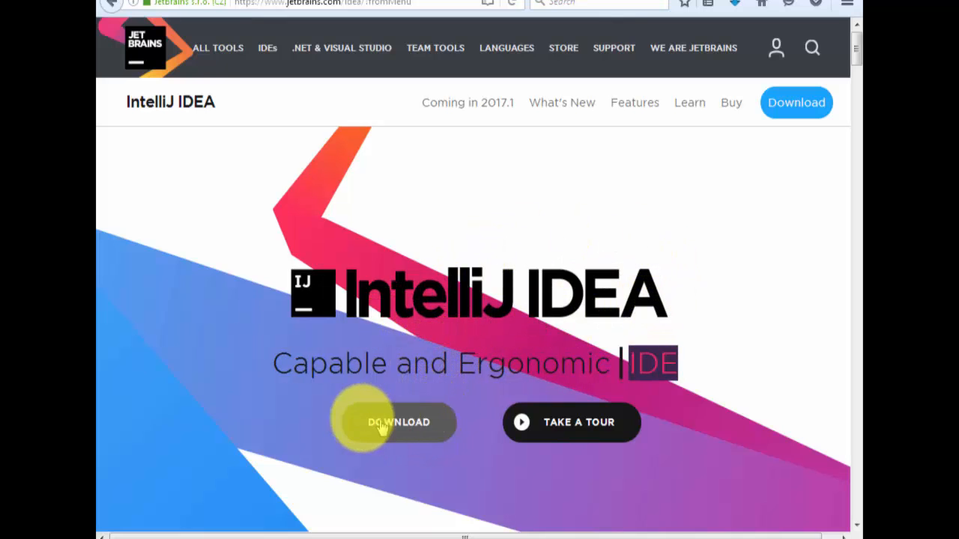
{"action": "left_click", "coordinate": [409, 424]}
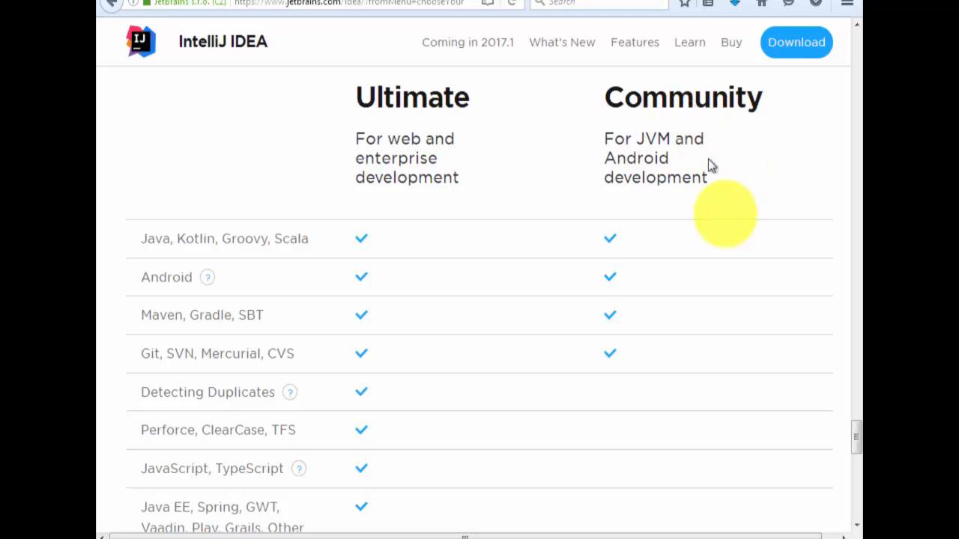
Compare the Ultimate and Community editions and request the free Community edition .exe download
{"action": "scroll", "coordinate": [730, 247], "scroll_direction": "down", "scroll_amount": 5}
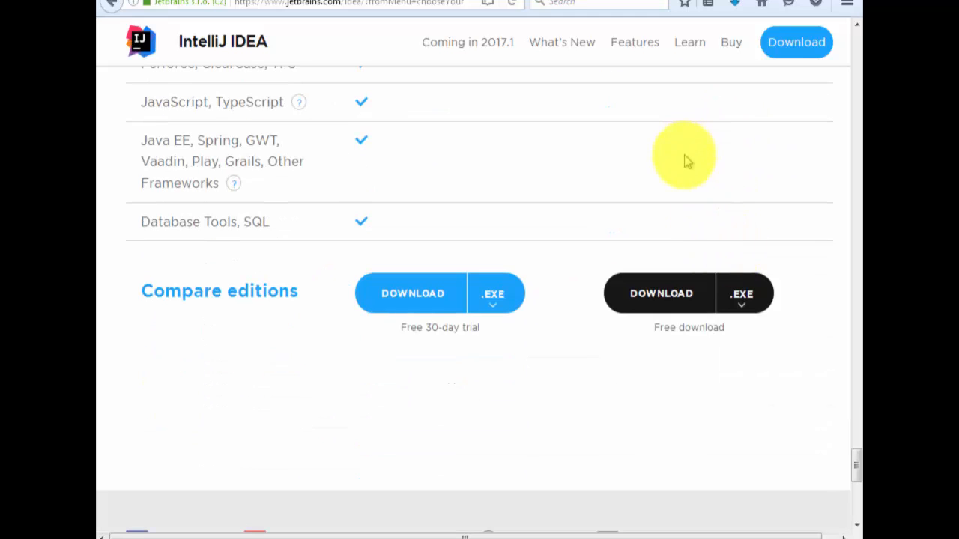
{"action": "scroll", "coordinate": [808, 255], "scroll_direction": "up", "scroll_amount": 4}
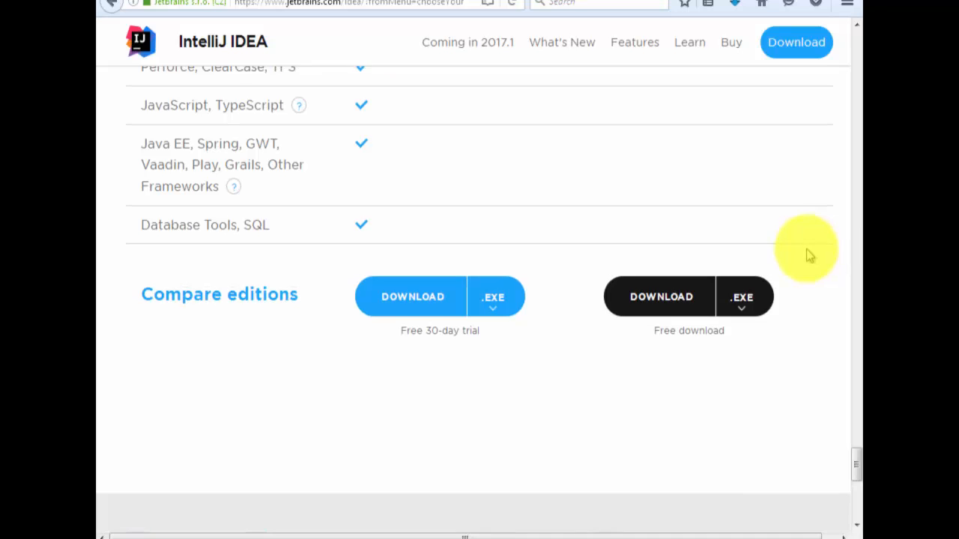
{"action": "scroll", "coordinate": [683, 150], "scroll_direction": "up", "scroll_amount": 3}
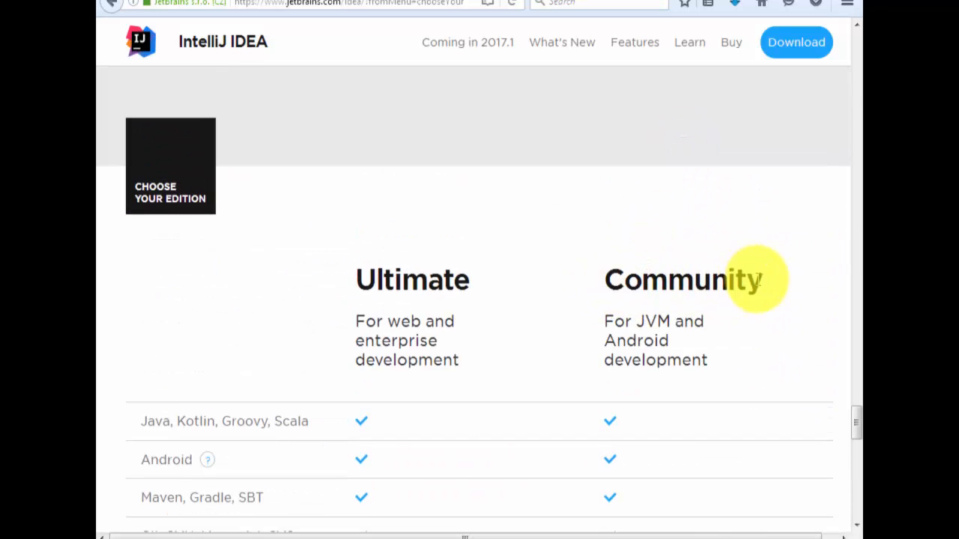
{"action": "scroll", "coordinate": [756, 284], "scroll_direction": "down", "scroll_amount": 6}
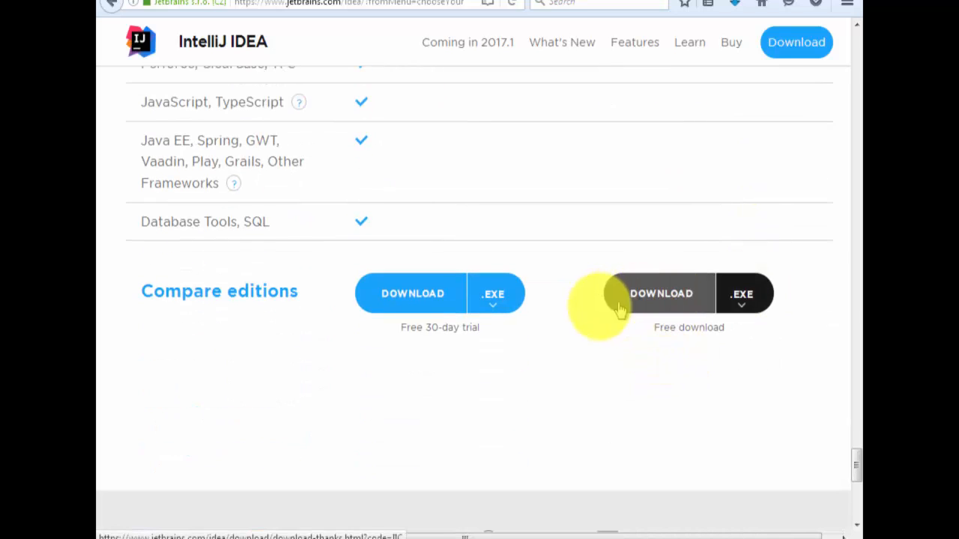
{"action": "left_click", "coordinate": [673, 296]}
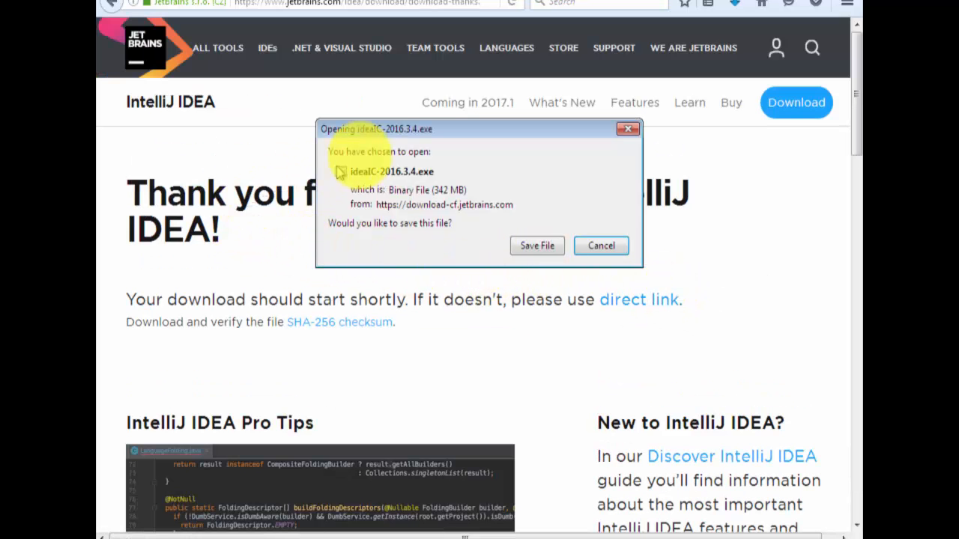
Move the save prompt for ideaIC-2016.3.4.exe aside and dismiss it
{"action": "left_click_drag", "start_coordinate": [438, 129], "coordinate": [473, 240]}
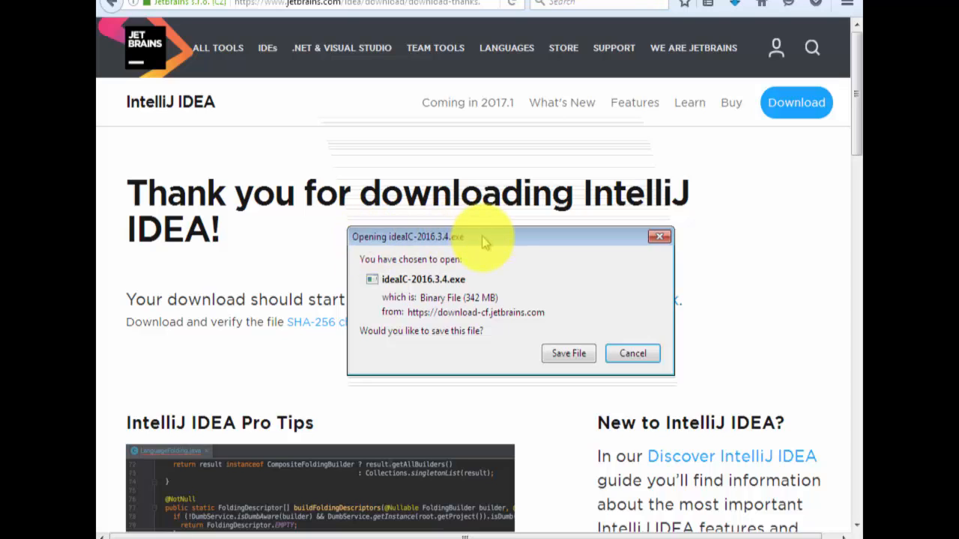
{"action": "left_click", "coordinate": [573, 358]}
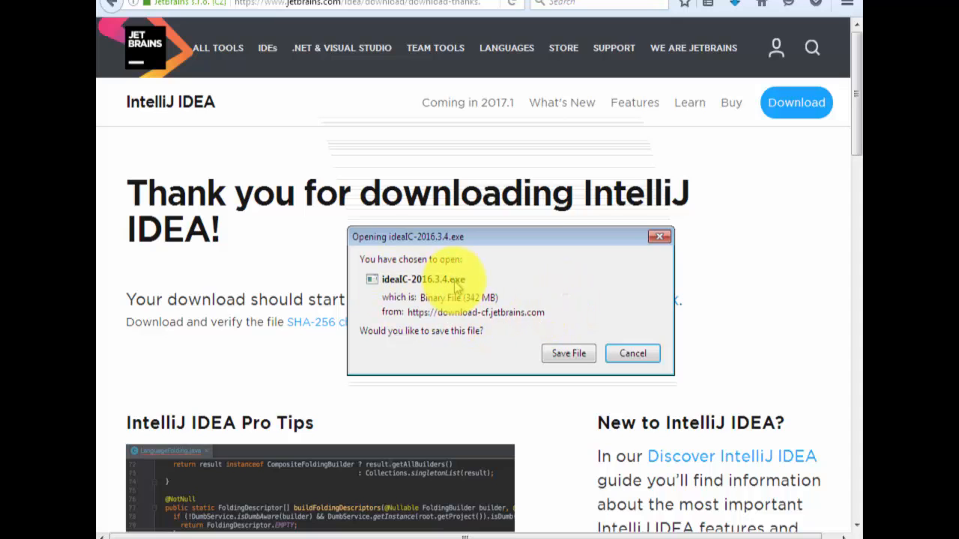
{"action": "left_click", "coordinate": [649, 359]}
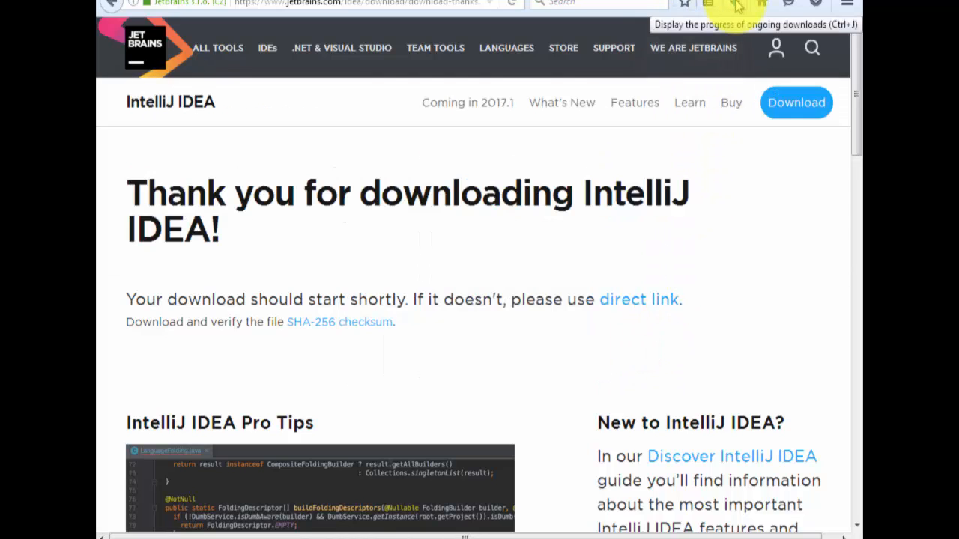
Open the folder containing ideaIC-2016.3.4.exe from the browser's download list
{"action": "left_click", "coordinate": [737, 6]}
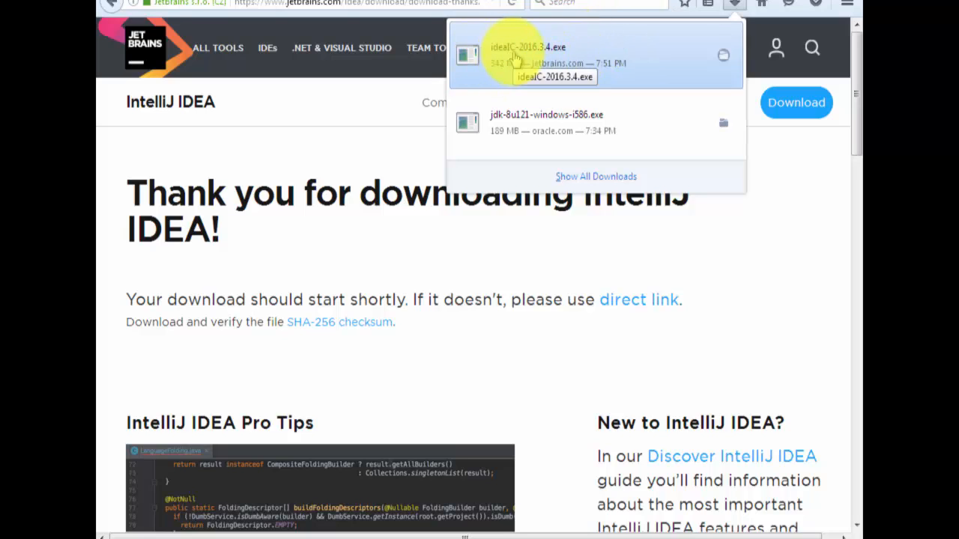
{"action": "right_click", "coordinate": [514, 57]}
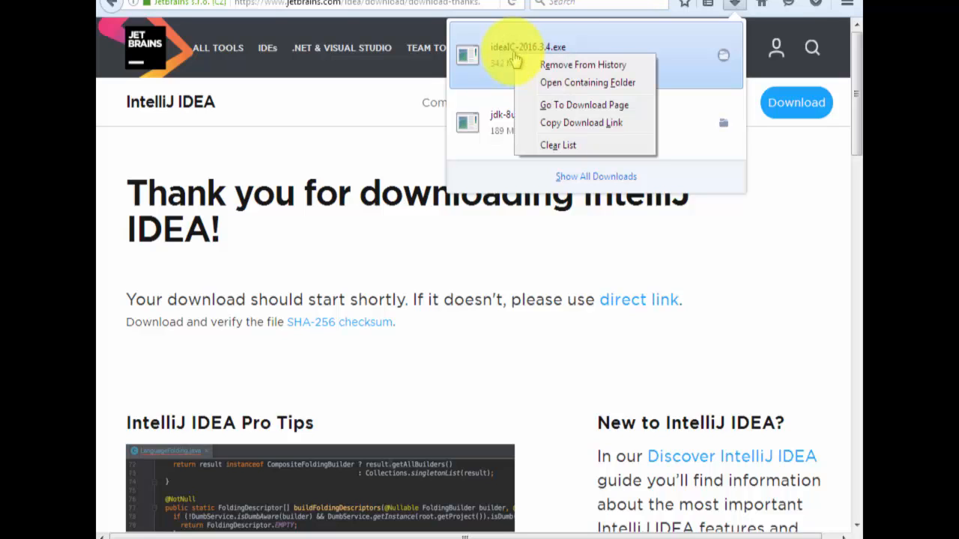
{"action": "left_click", "coordinate": [555, 84]}
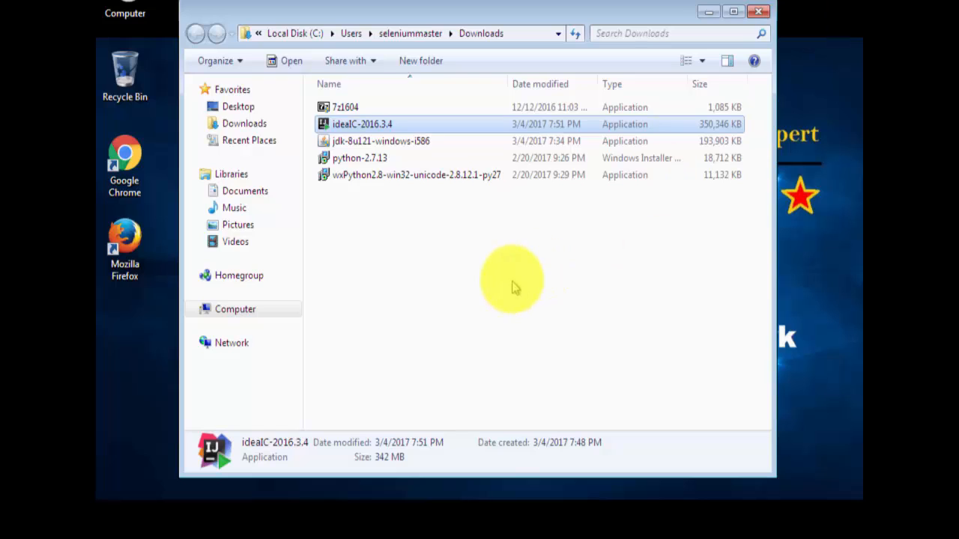
Run the ideaIC-2016.3.4 installer as administrator and allow it to make changes to the computer
{"action": "left_click", "coordinate": [512, 278]}
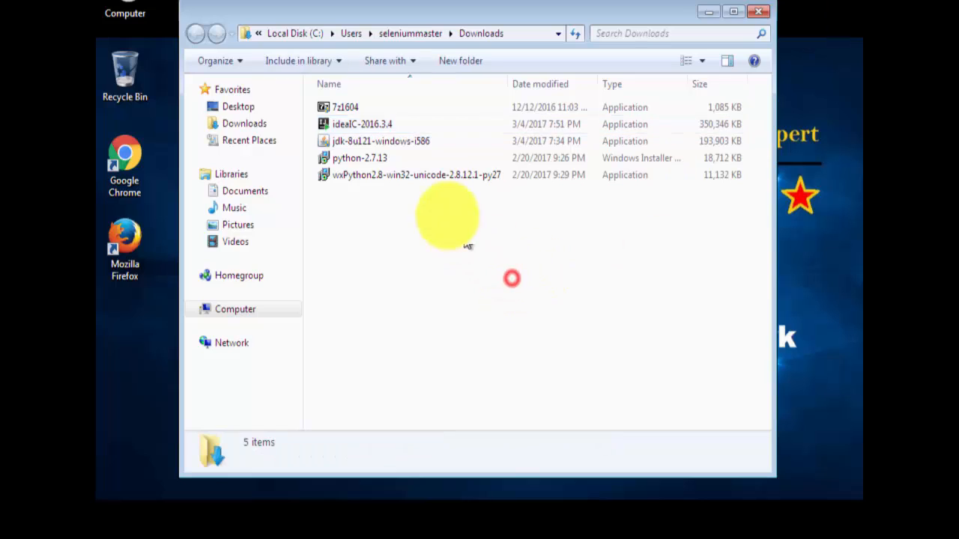
{"action": "left_click", "coordinate": [345, 126]}
{"action": "right_click", "coordinate": [346, 125]}
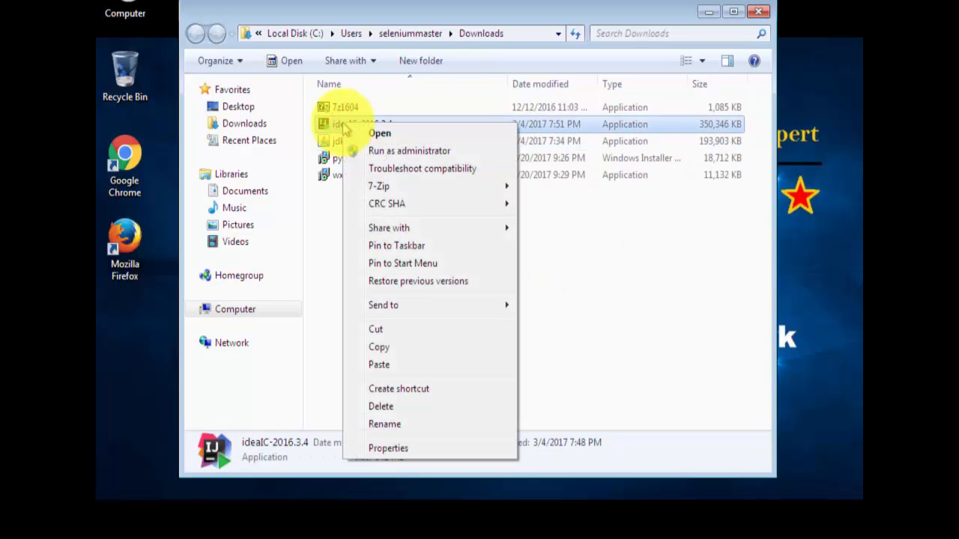
{"action": "left_click", "coordinate": [391, 151]}
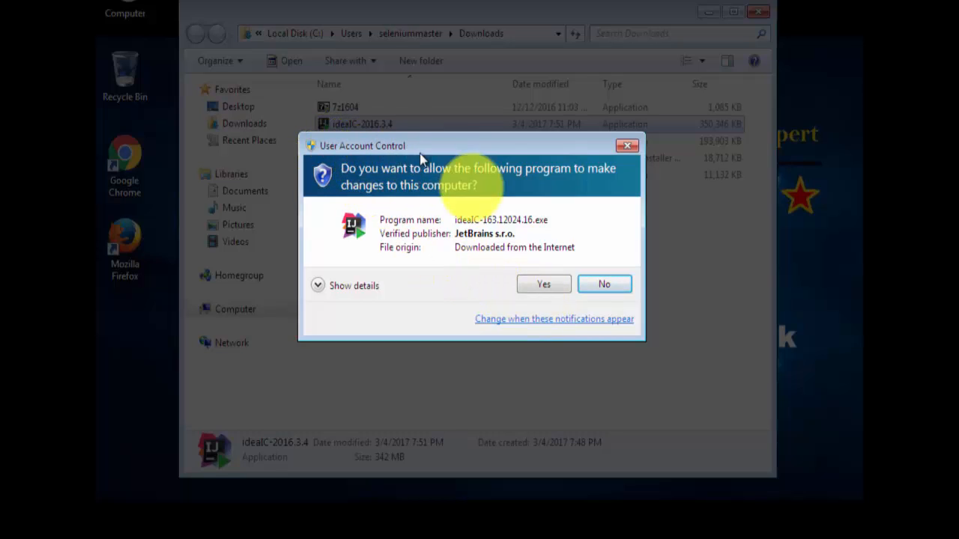
{"action": "left_click", "coordinate": [551, 286]}
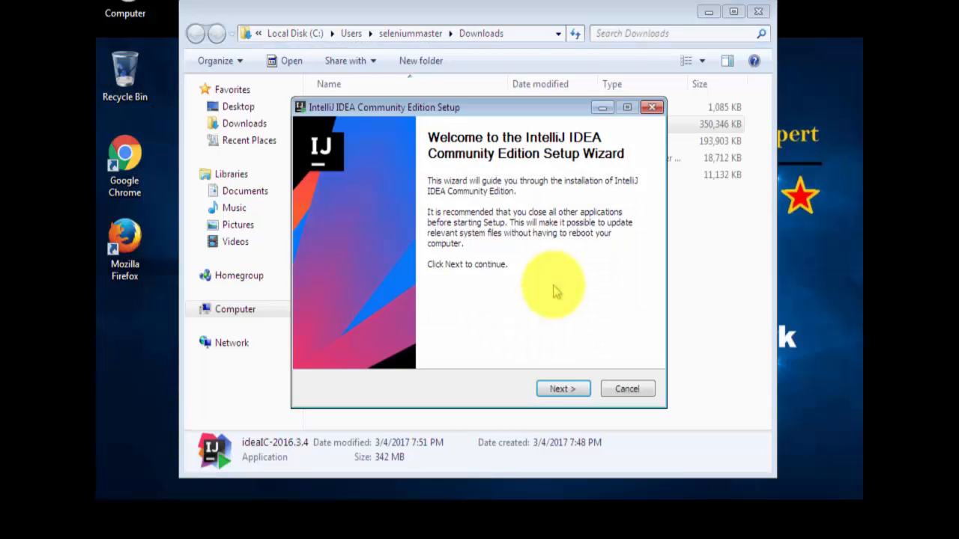
Close the Downloads folder window and continue the IntelliJ IDEA setup with the default destination folder
{"action": "left_click", "coordinate": [758, 11]}
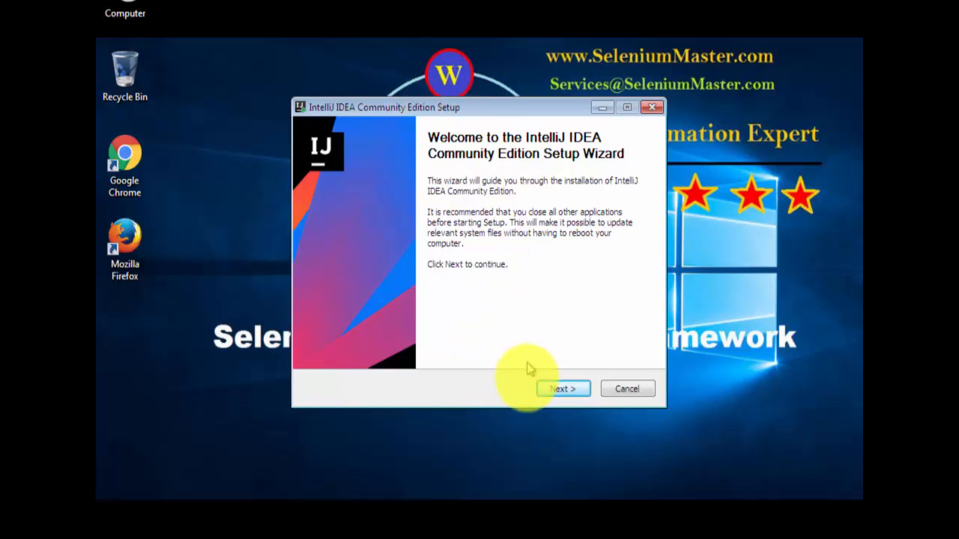
{"action": "left_click", "coordinate": [557, 394]}
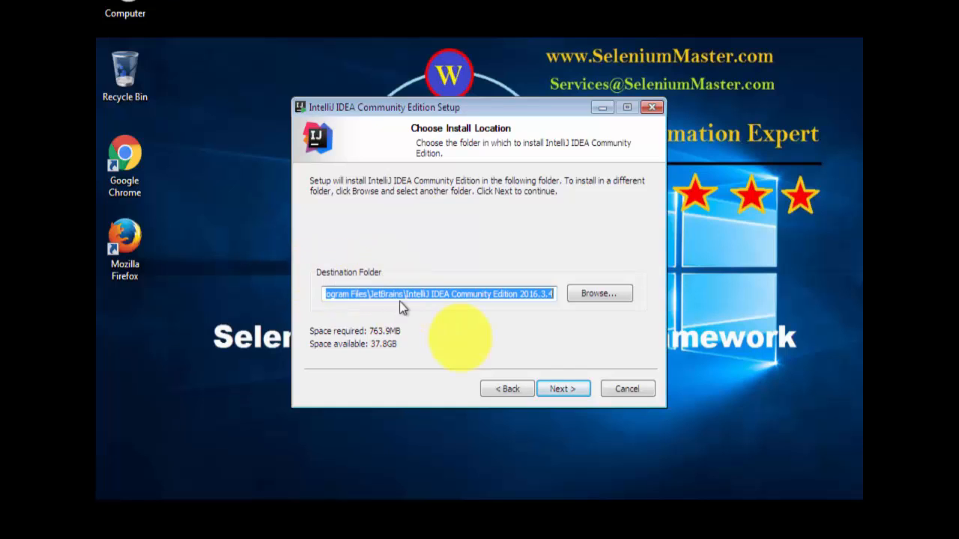
{"action": "left_click", "coordinate": [573, 393]}
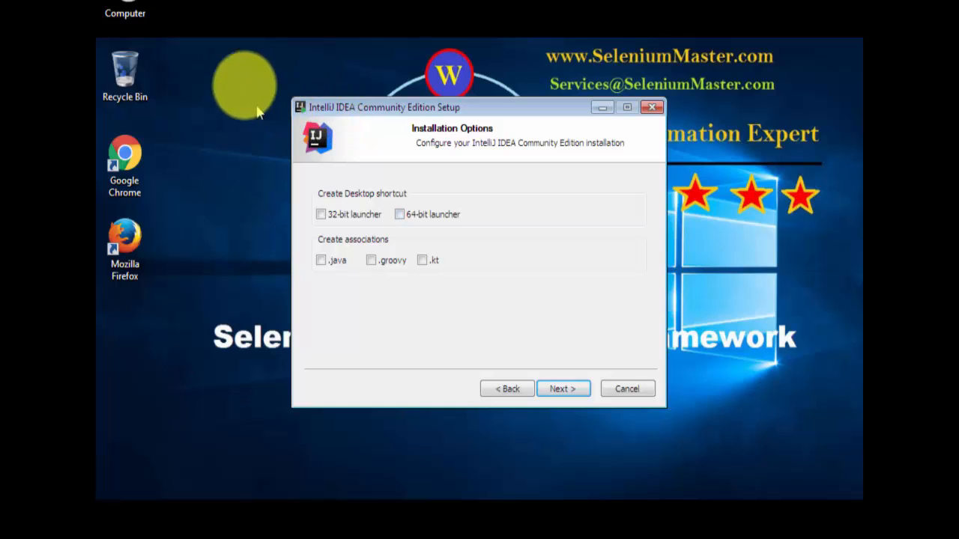
Enable the 32-bit launcher desktop shortcut and the .java file association for the installation
{"action": "left_click", "coordinate": [320, 214]}
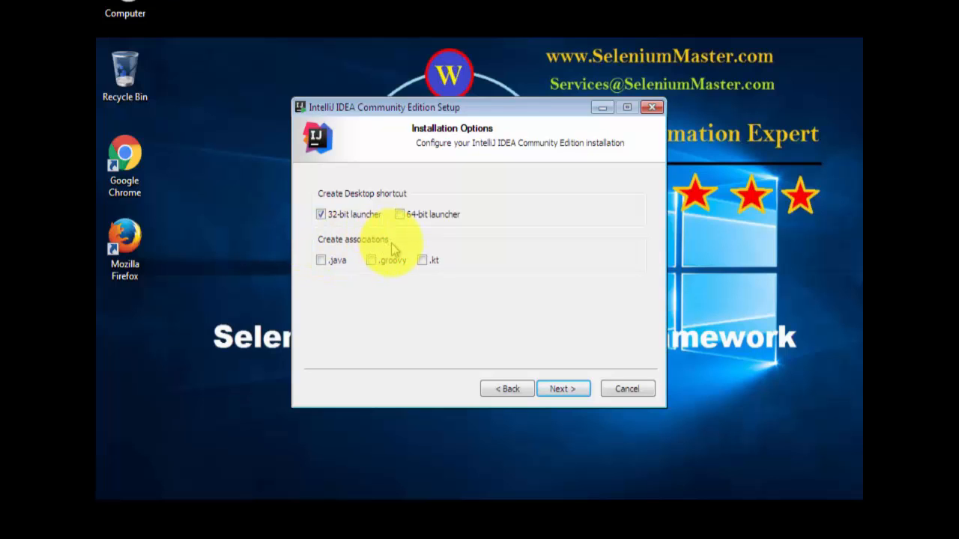
{"action": "left_click", "coordinate": [321, 261]}
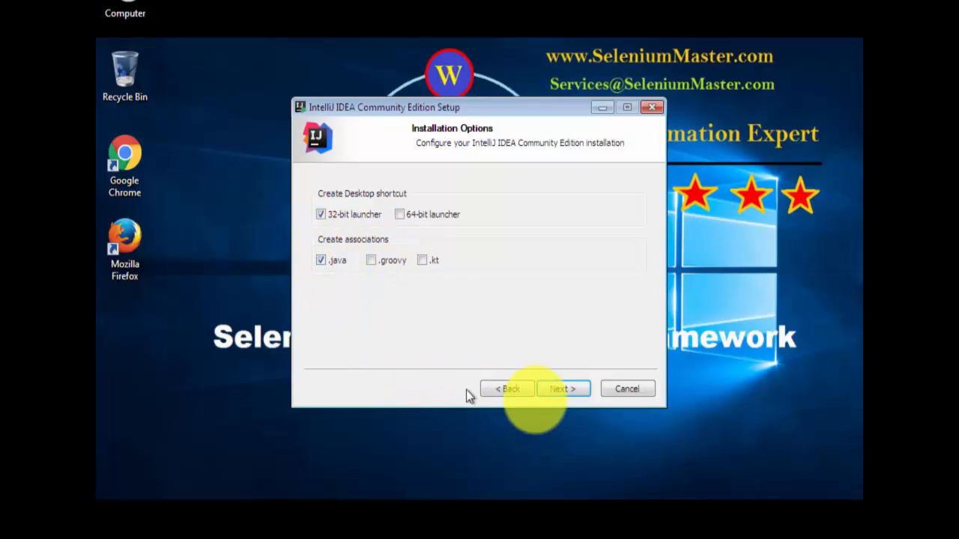
{"action": "left_click", "coordinate": [562, 391]}
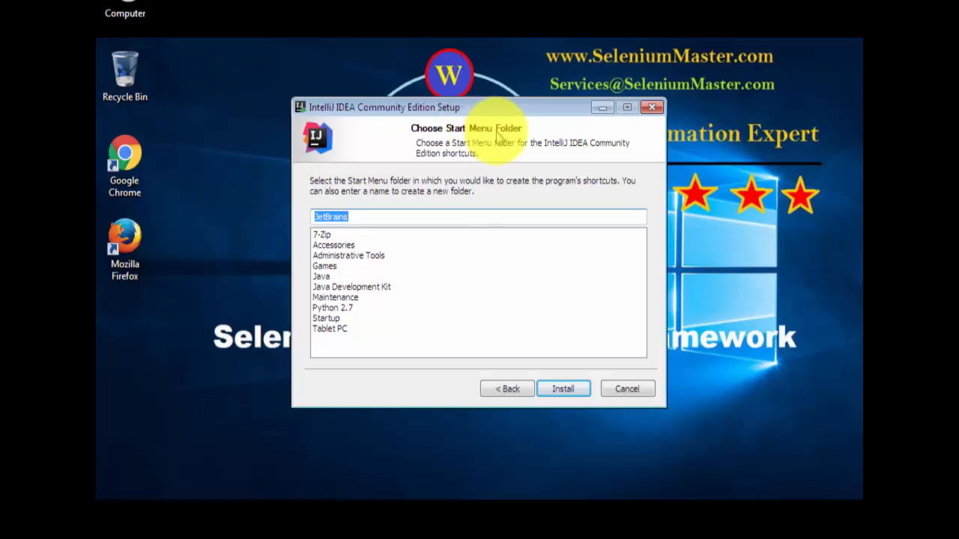
Install IntelliJ IDEA with JetBrains as the Start Menu folder and finish the setup without running the program
{"action": "left_click", "coordinate": [406, 217]}
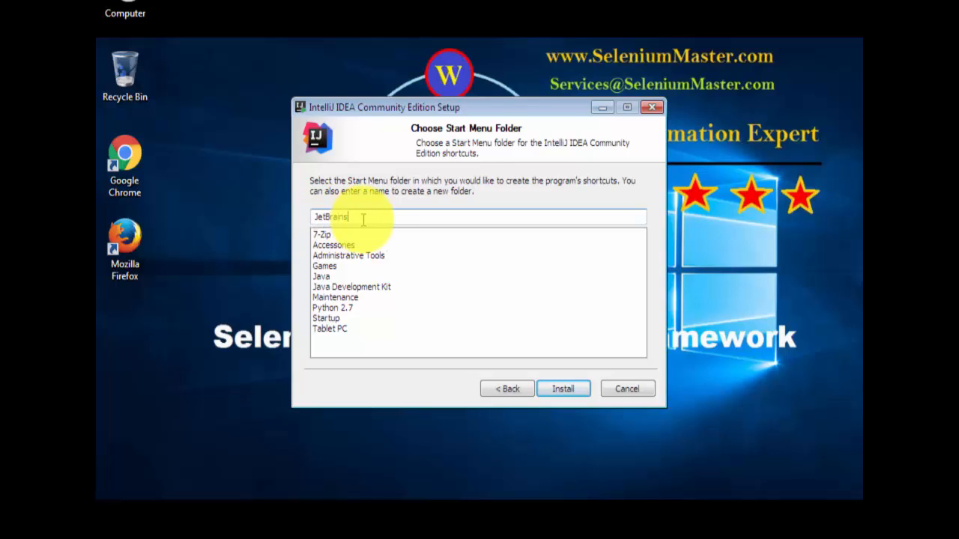
{"action": "left_click", "coordinate": [554, 389]}
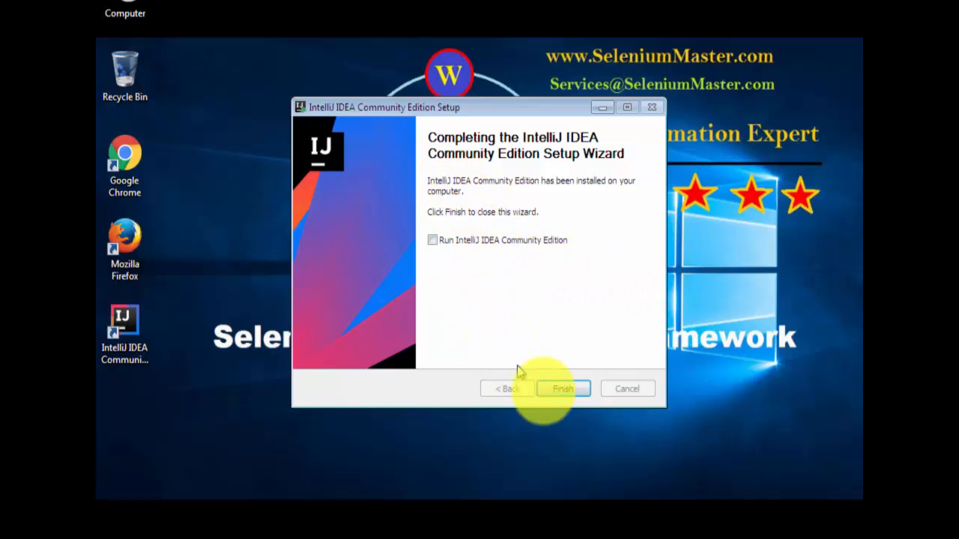
{"action": "left_click", "coordinate": [568, 393]}
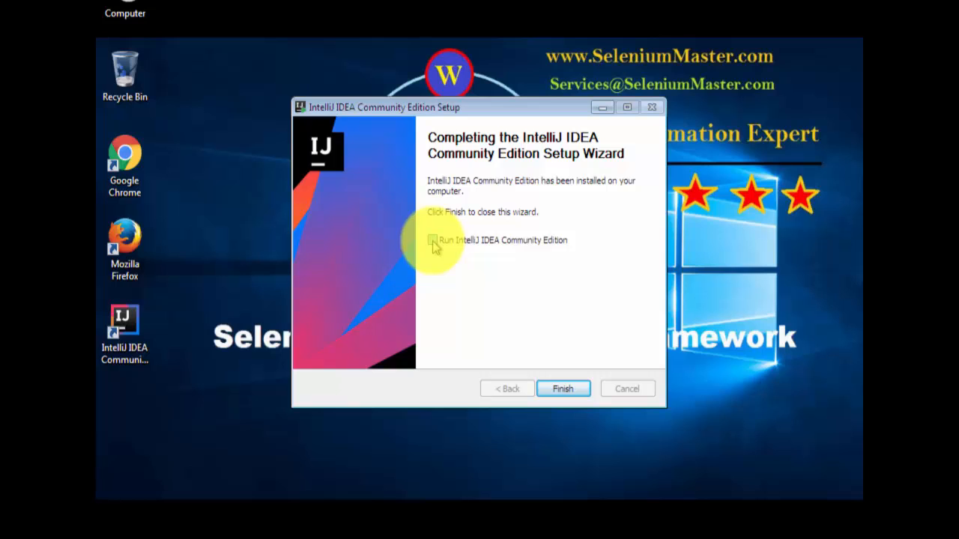
{"action": "left_click", "coordinate": [578, 395]}
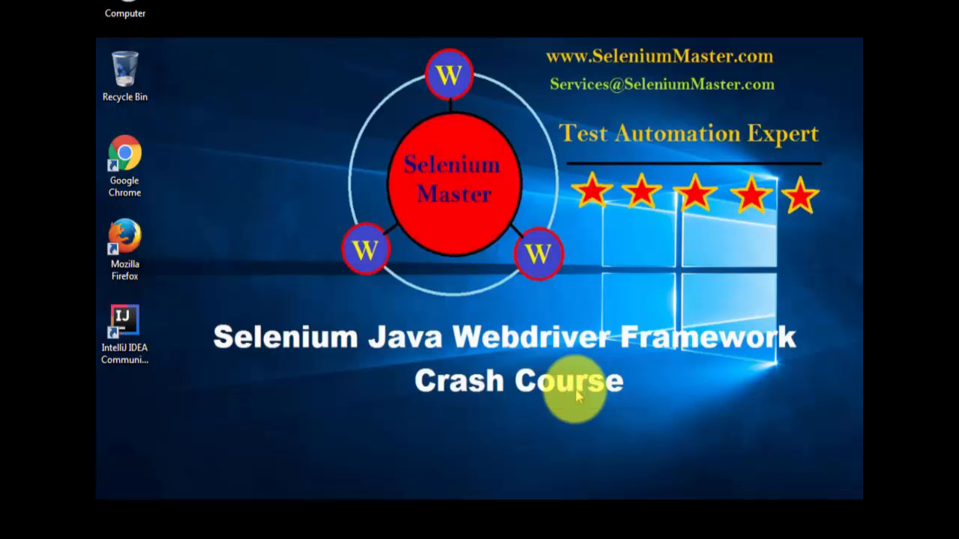
Launch IntelliJ IDEA from the desktop, decline importing previous settings, and skip the initial customization using the defaults
{"action": "left_click", "coordinate": [129, 360]}
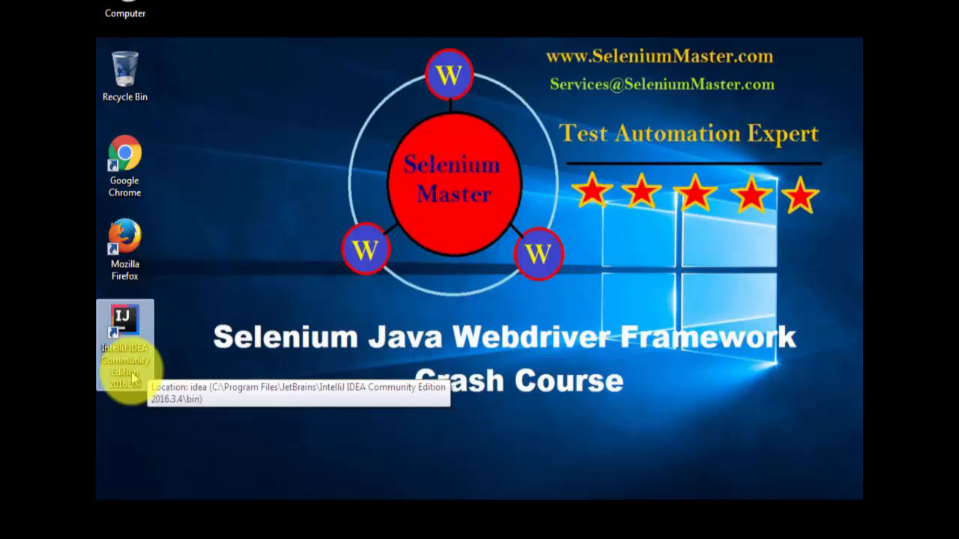
{"action": "double_click", "coordinate": [137, 338]}
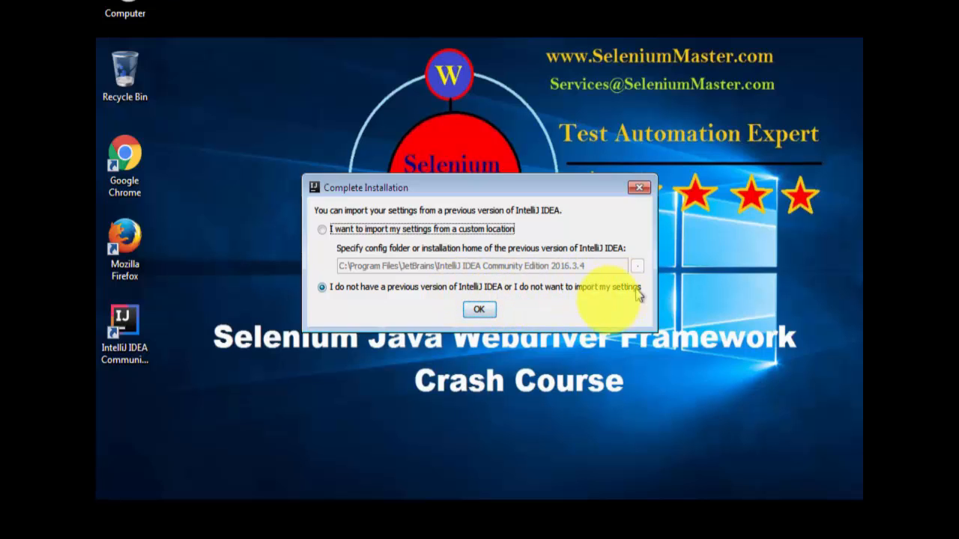
{"action": "left_click", "coordinate": [480, 309]}
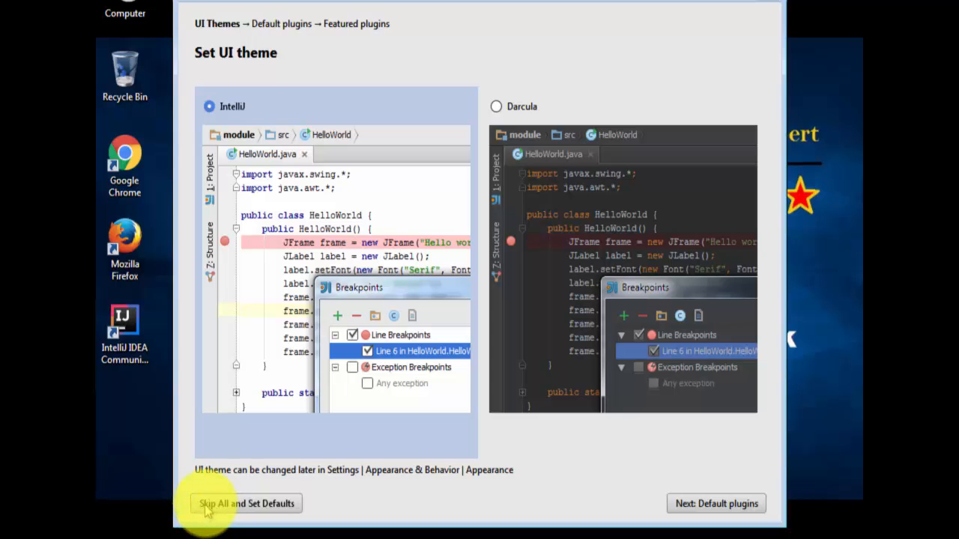
{"action": "left_click", "coordinate": [263, 504]}
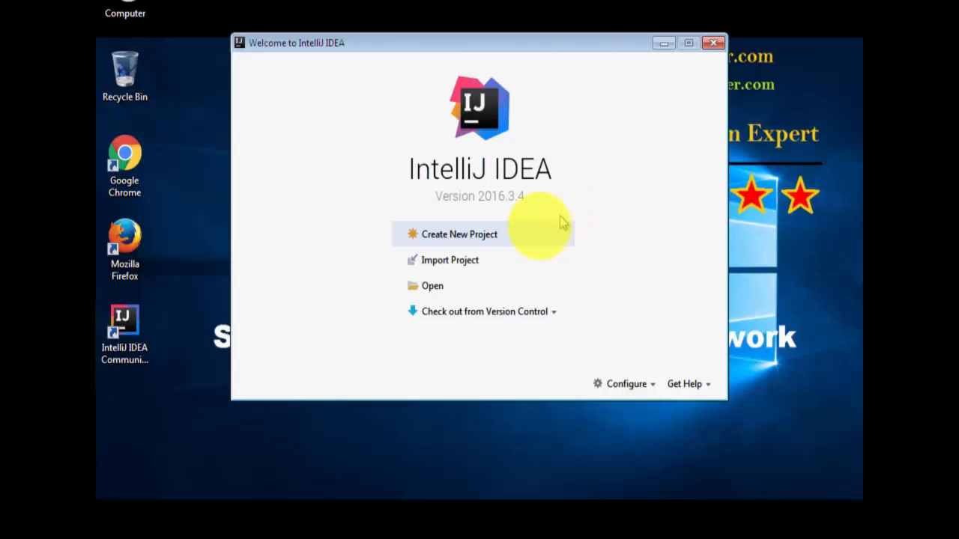
Start a new Java project with the IntelliJ Platform Plugin SDK and continue past the missing Java SDK message to the template page
{"action": "left_click", "coordinate": [455, 238]}
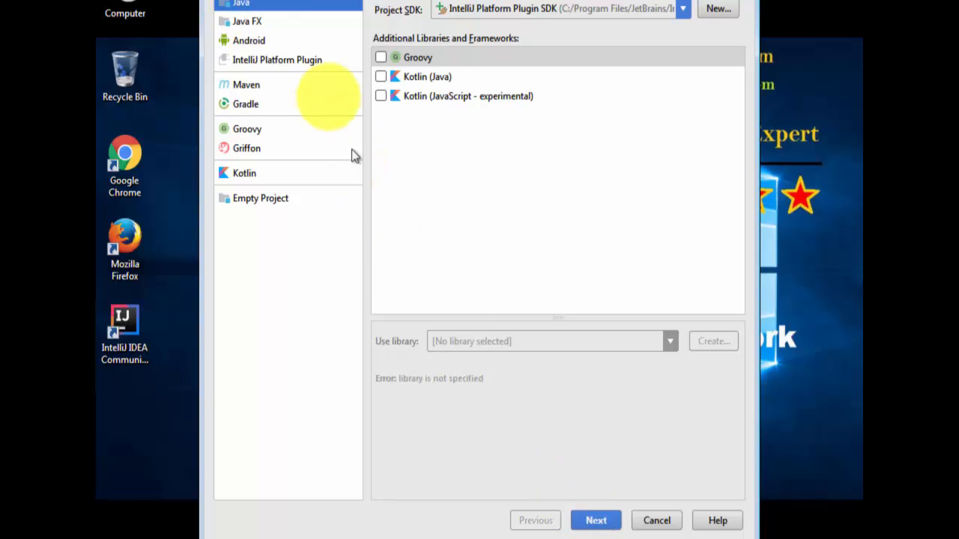
{"action": "left_click", "coordinate": [600, 521]}
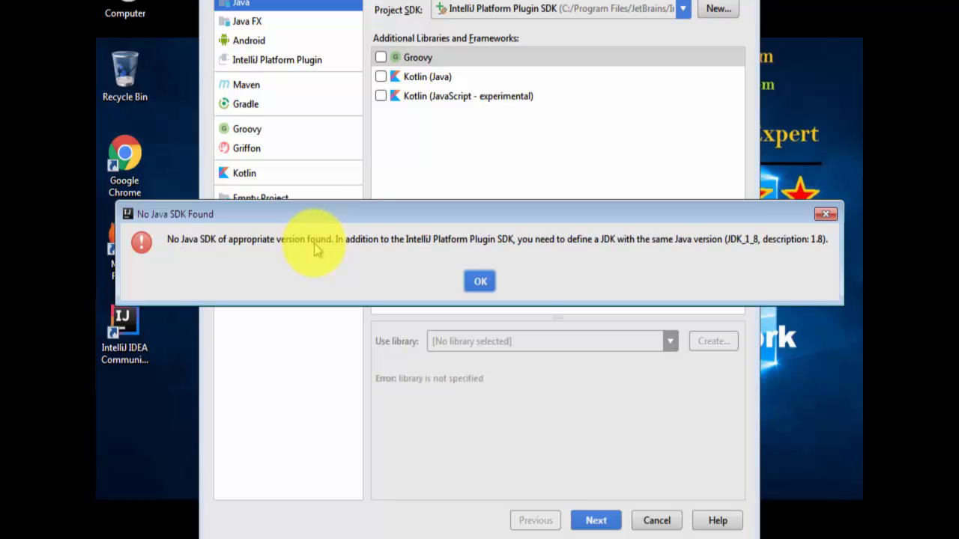
{"action": "left_click", "coordinate": [482, 283]}
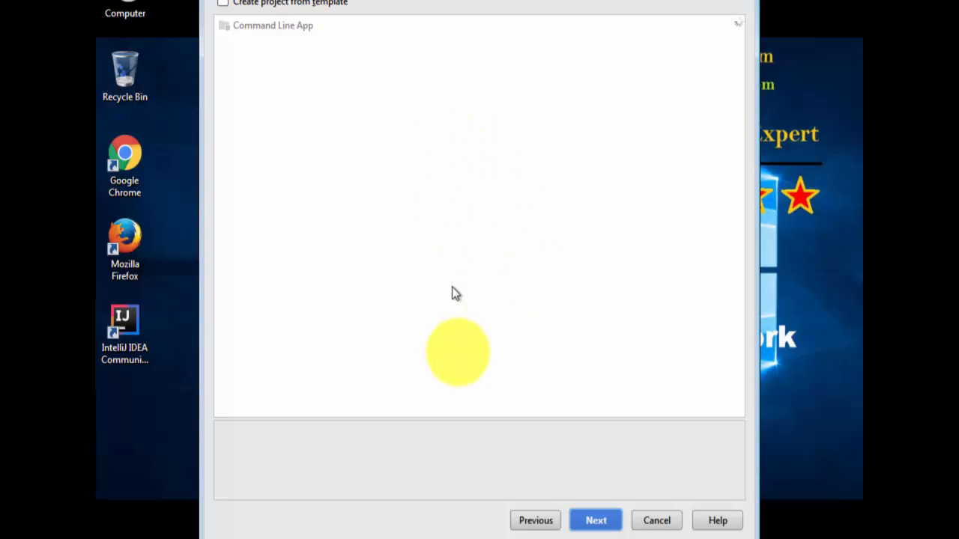
Return to the SDK page and set the project SDK to the JDK in C:\Program Files\Java\jdk1.8.0_121
{"action": "left_click", "coordinate": [527, 521]}
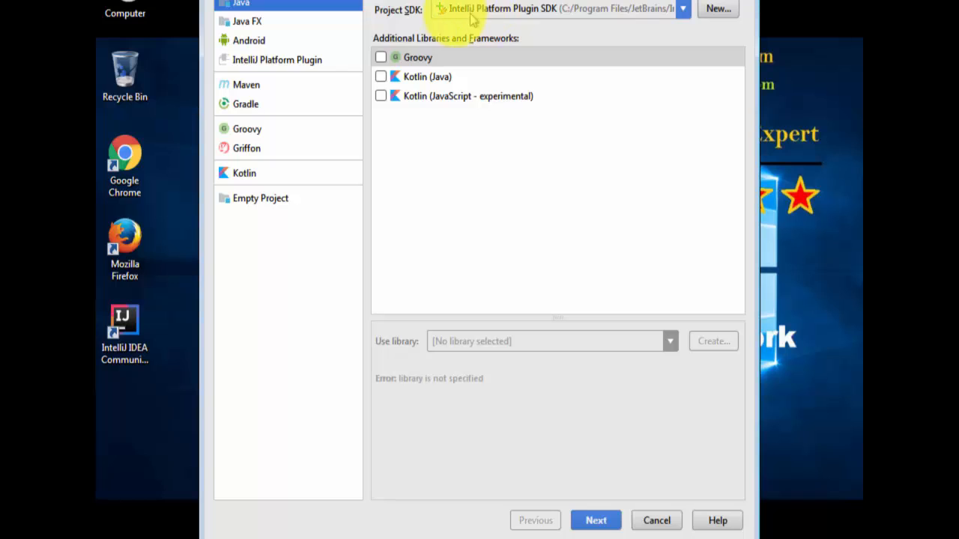
{"action": "left_click", "coordinate": [682, 9]}
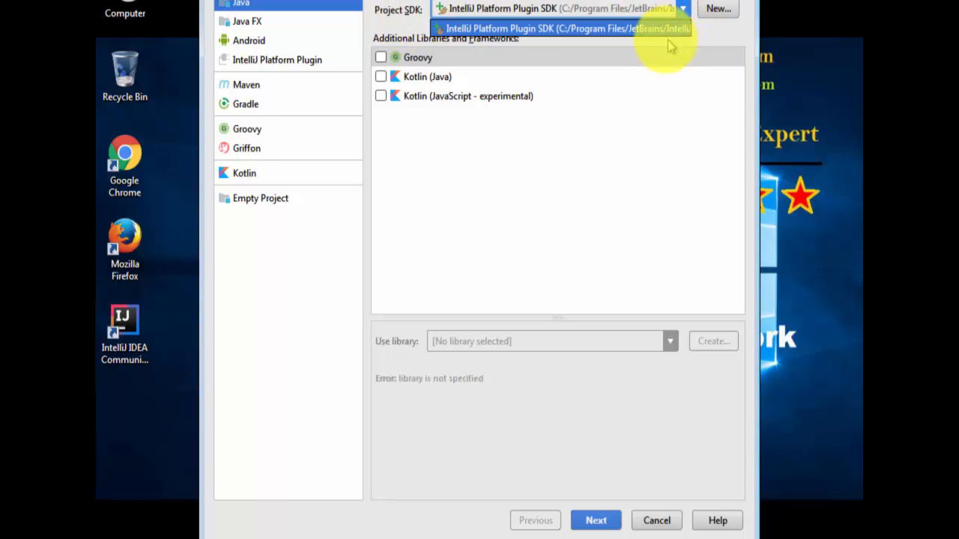
{"action": "left_click", "coordinate": [717, 29]}
{"action": "left_click", "coordinate": [717, 9]}
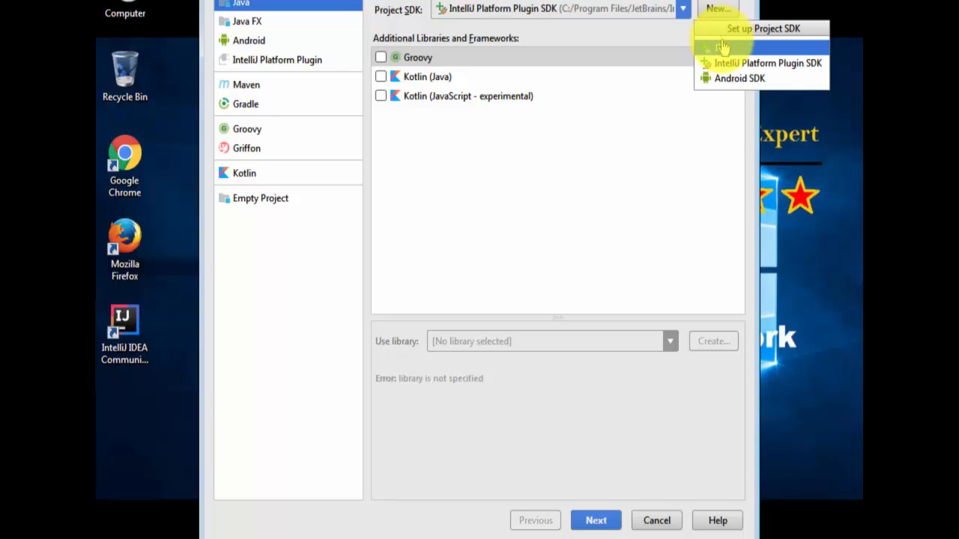
{"action": "left_click", "coordinate": [723, 48]}
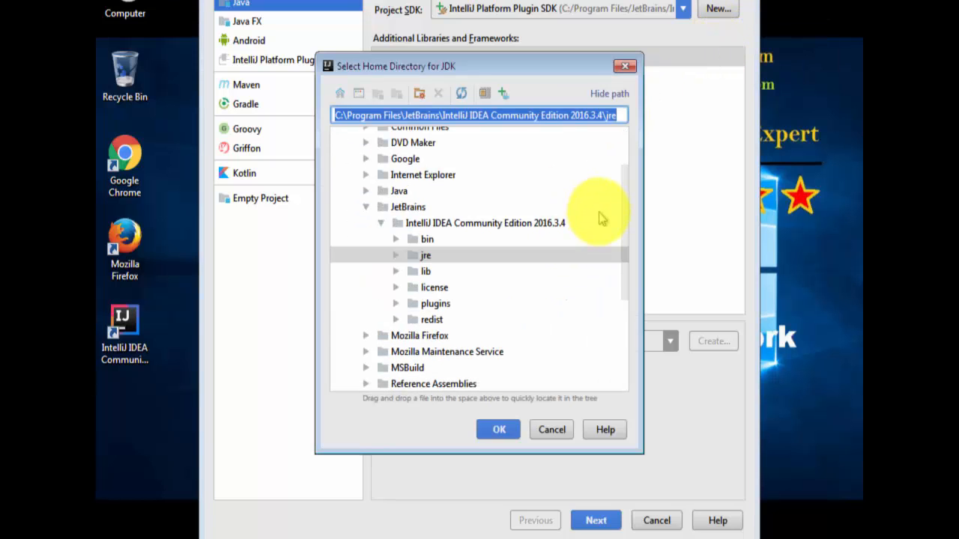
{"action": "left_click", "coordinate": [367, 208]}
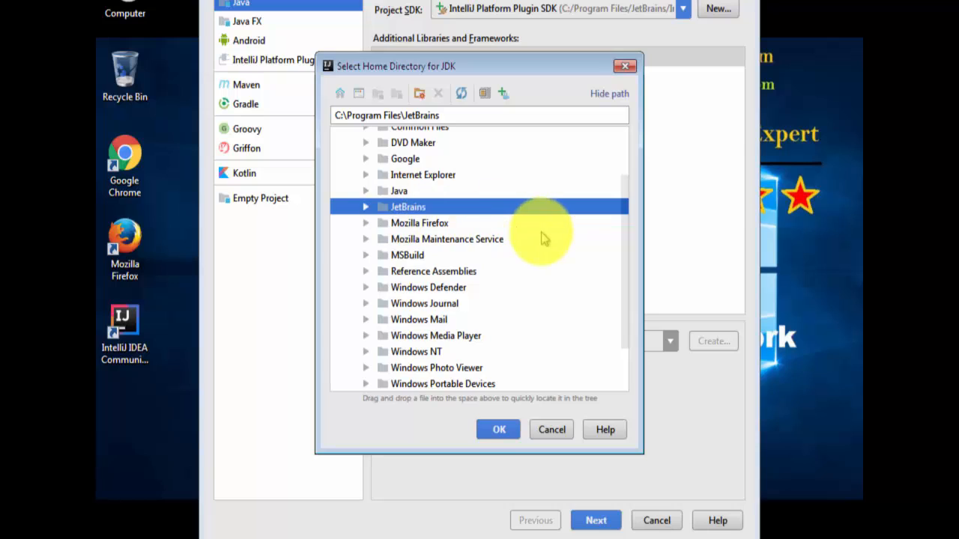
{"action": "scroll", "coordinate": [543, 238], "scroll_direction": "up", "scroll_amount": 3}
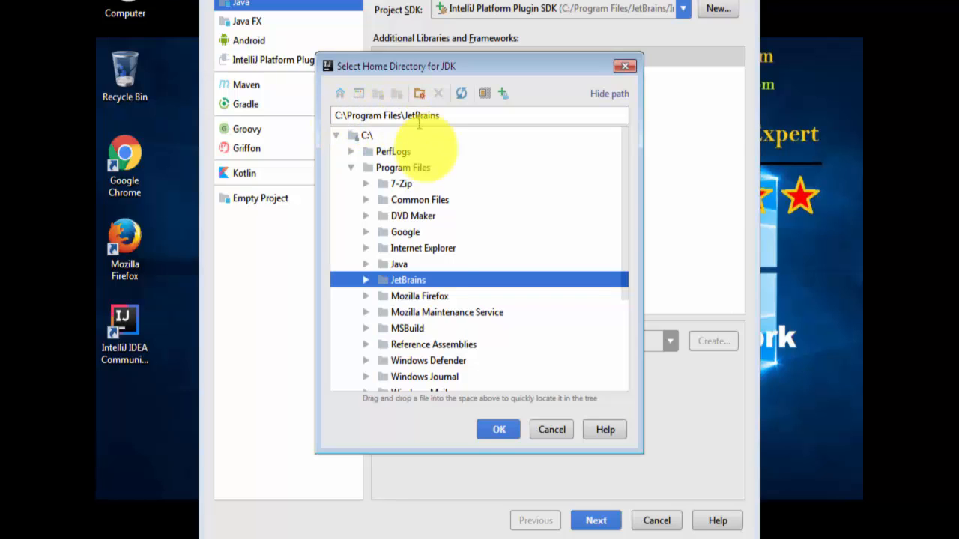
{"action": "double_click", "coordinate": [399, 265]}
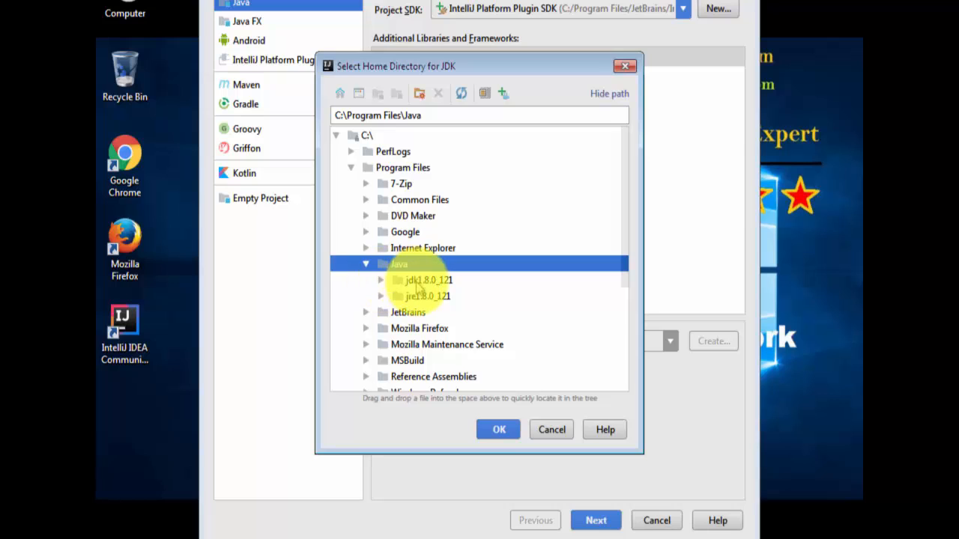
{"action": "left_click", "coordinate": [426, 281]}
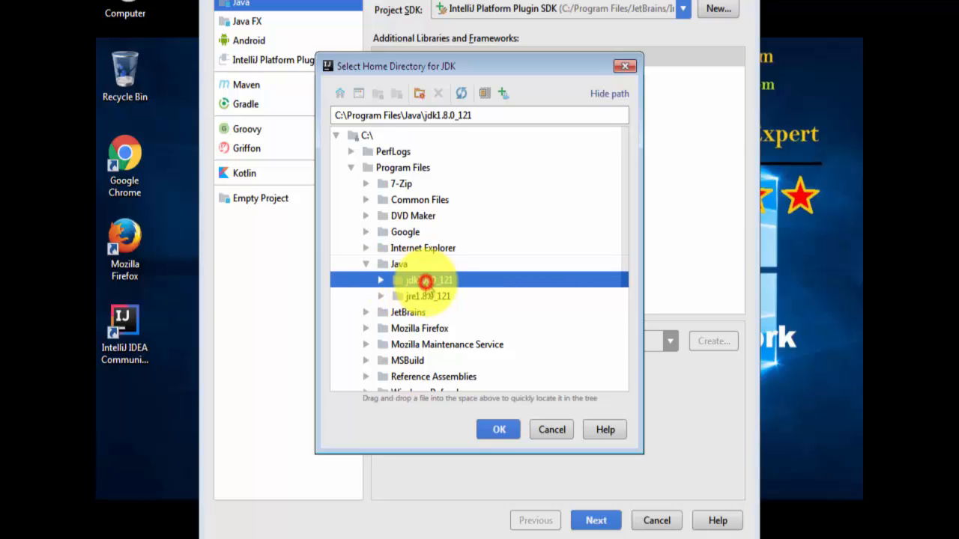
{"action": "left_click", "coordinate": [502, 429]}
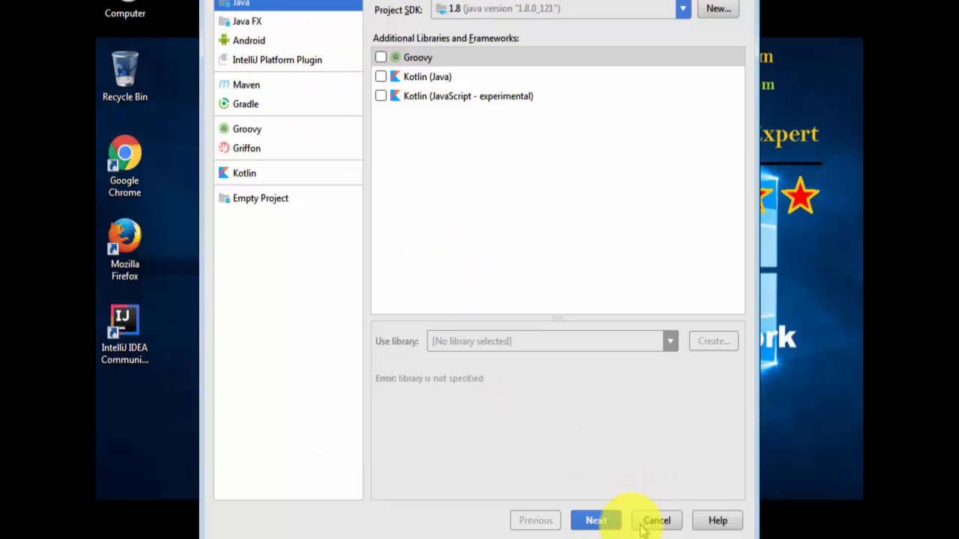
Skip the project template, name the project HelloWorld, and create it in the default IdeaProjects location
{"action": "left_click", "coordinate": [596, 522]}
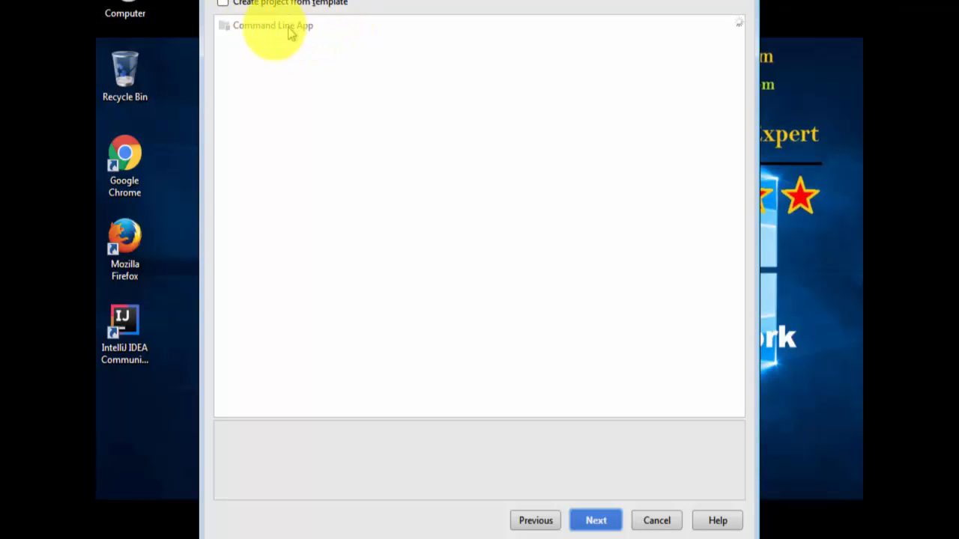
{"action": "left_click", "coordinate": [596, 523]}
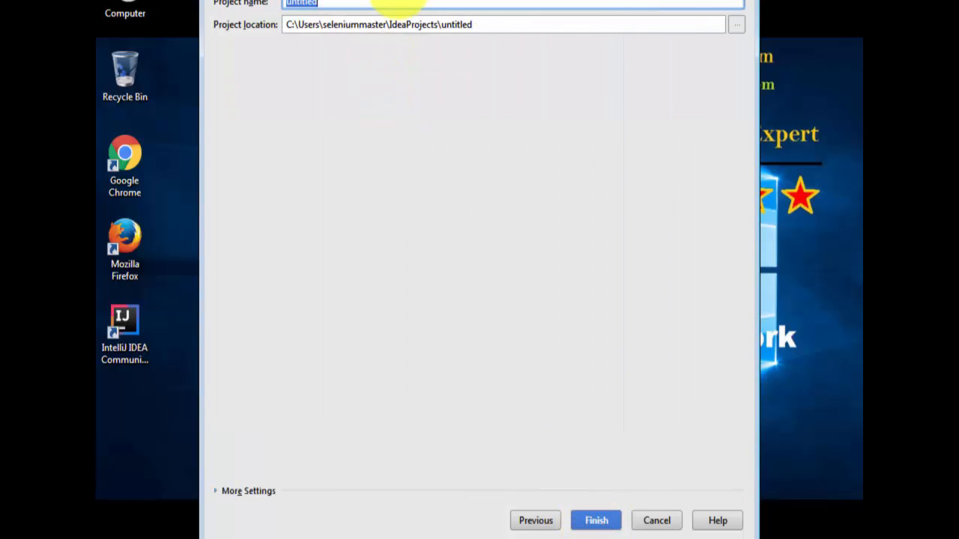
{"action": "left_click", "coordinate": [332, 4]}
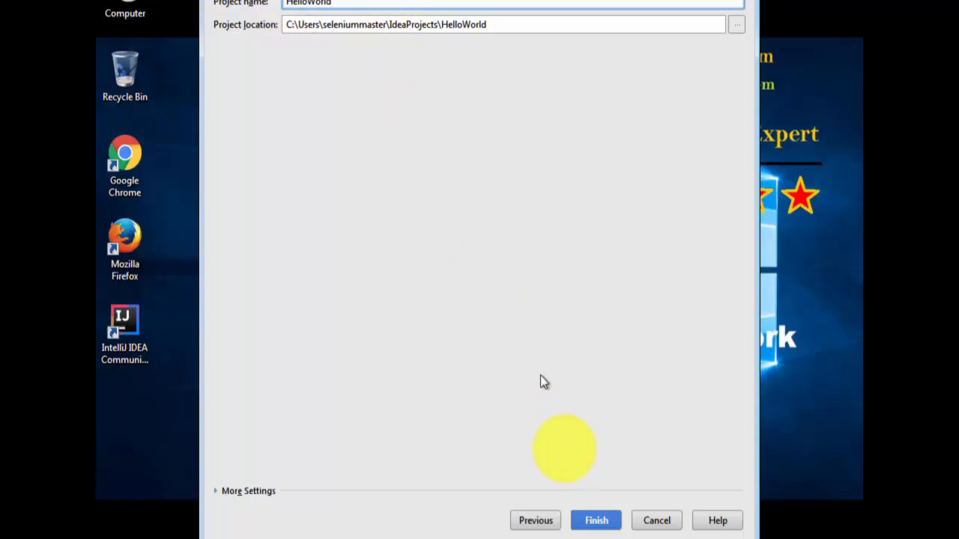
{"action": "left_click", "coordinate": [597, 520]}
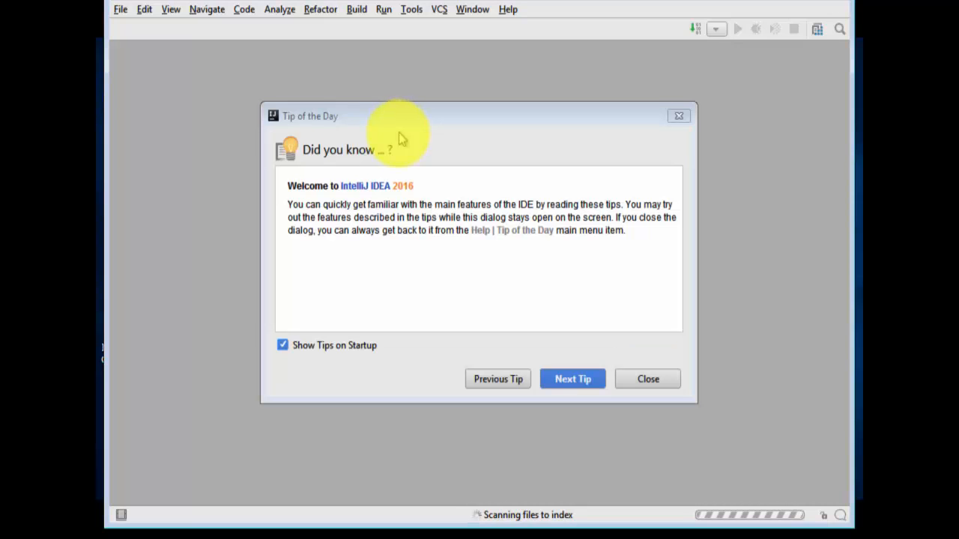
Turn off showing tips on startup and close the Tip of the Day
{"action": "left_click", "coordinate": [283, 346]}
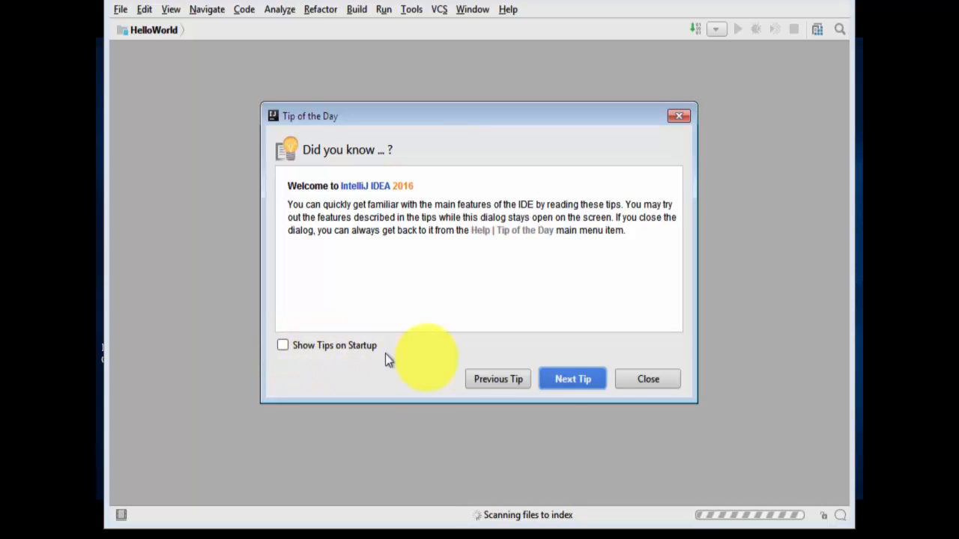
{"action": "left_click", "coordinate": [663, 380]}
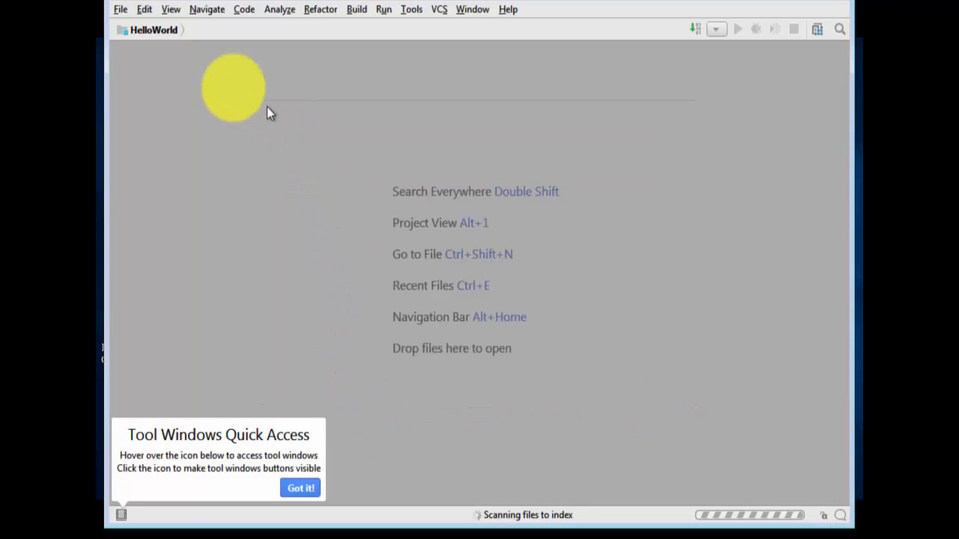
{"action": "left_click", "coordinate": [163, 31]}
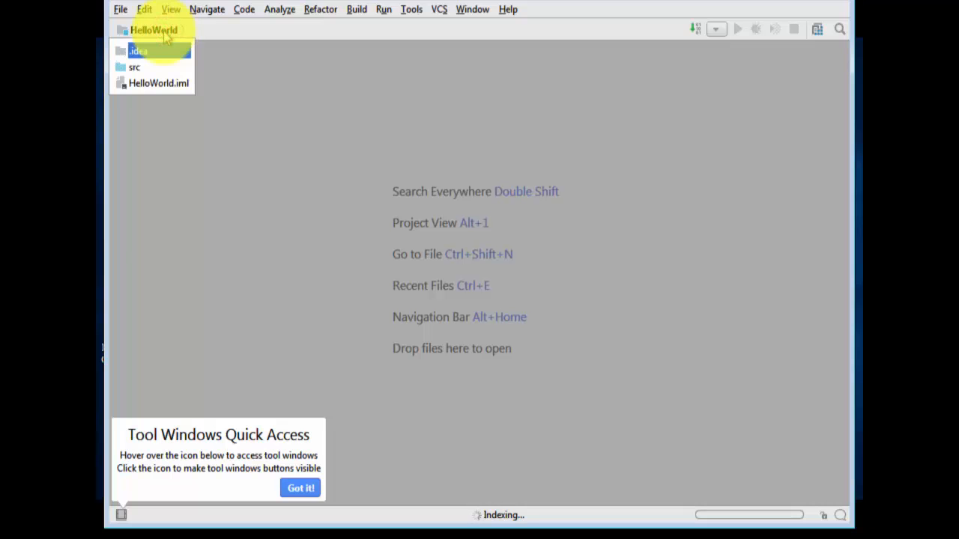
{"action": "left_click", "coordinate": [210, 32]}
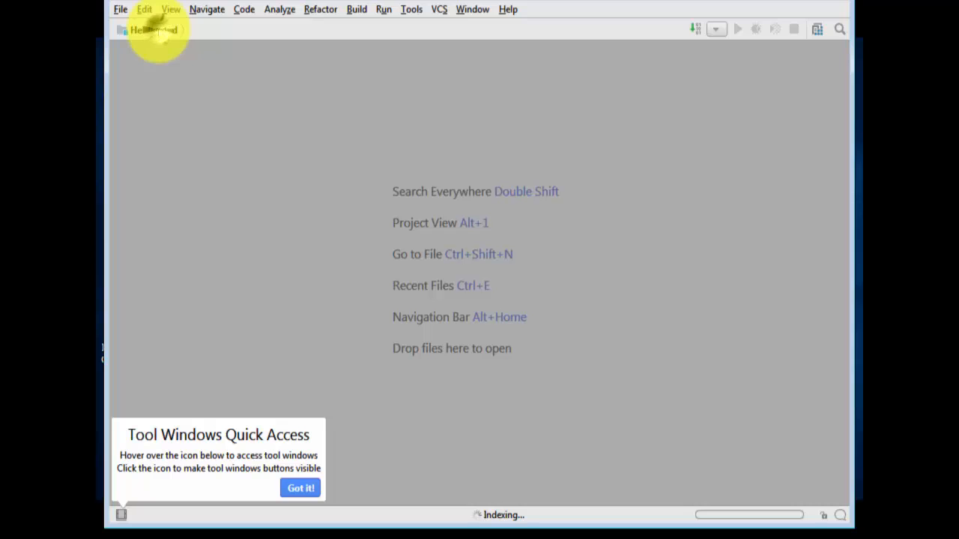
{"action": "right_click", "coordinate": [161, 36]}
{"action": "mouse_move", "coordinate": [174, 51]}
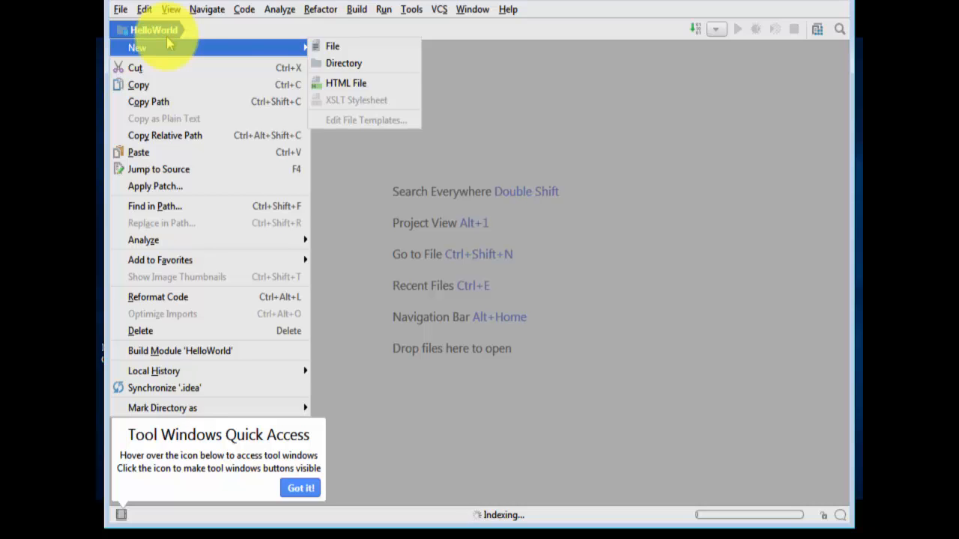
{"action": "left_click", "coordinate": [340, 48]}
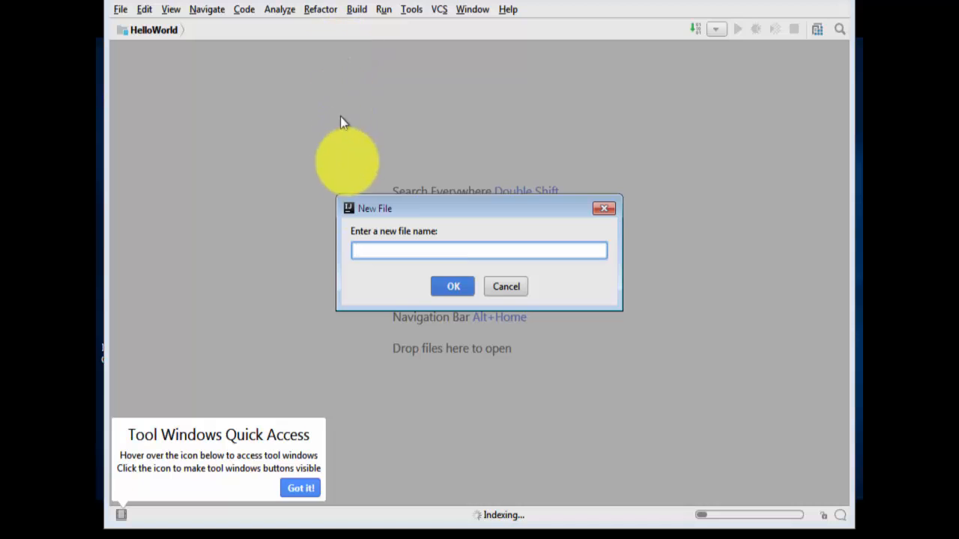
{"action": "left_click", "coordinate": [515, 289]}
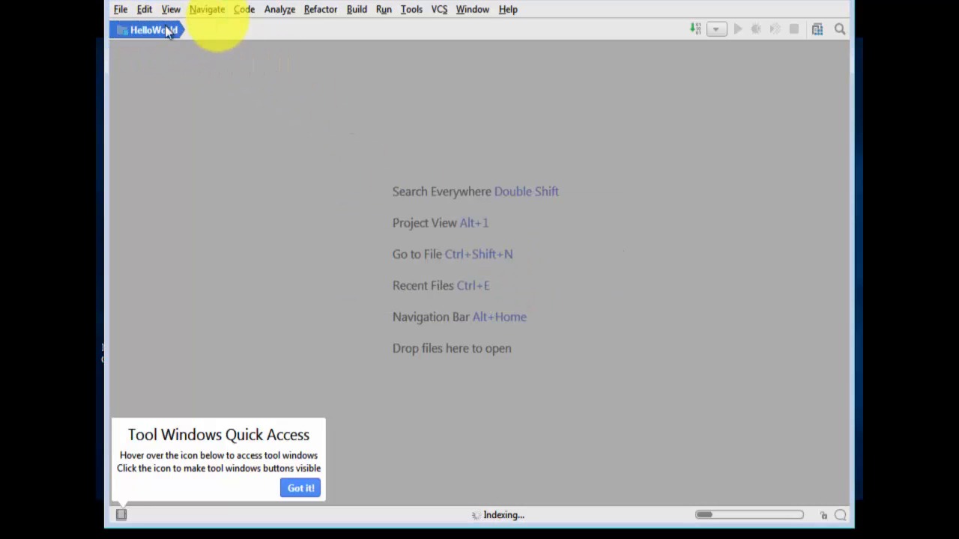
Dismiss the Tool Windows Quick Access hint
{"action": "left_click", "coordinate": [165, 9]}
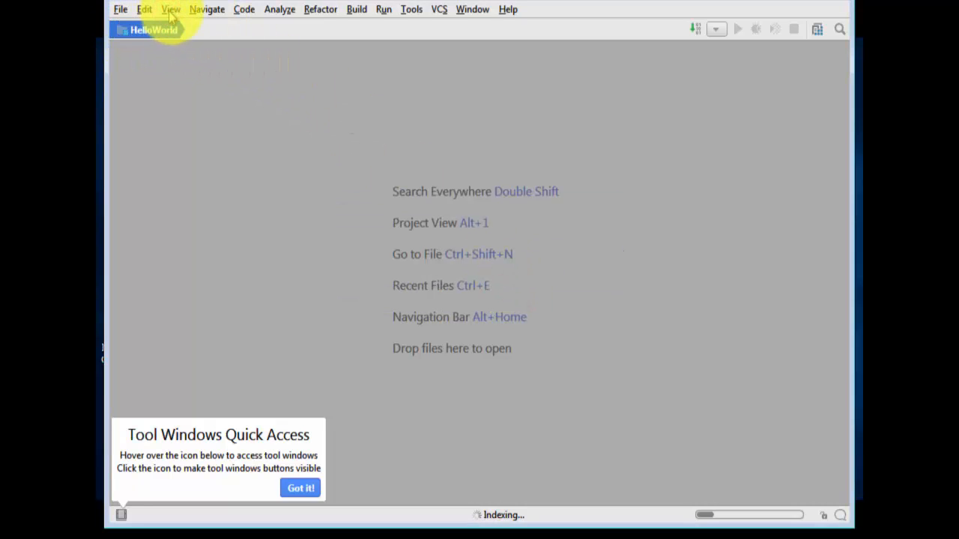
{"action": "left_click", "coordinate": [173, 9]}
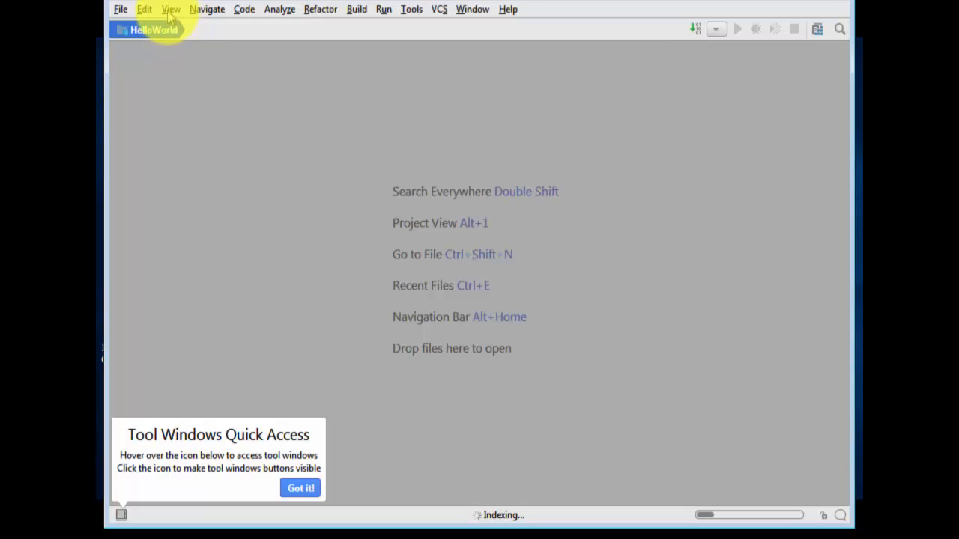
{"action": "left_click", "coordinate": [298, 487]}
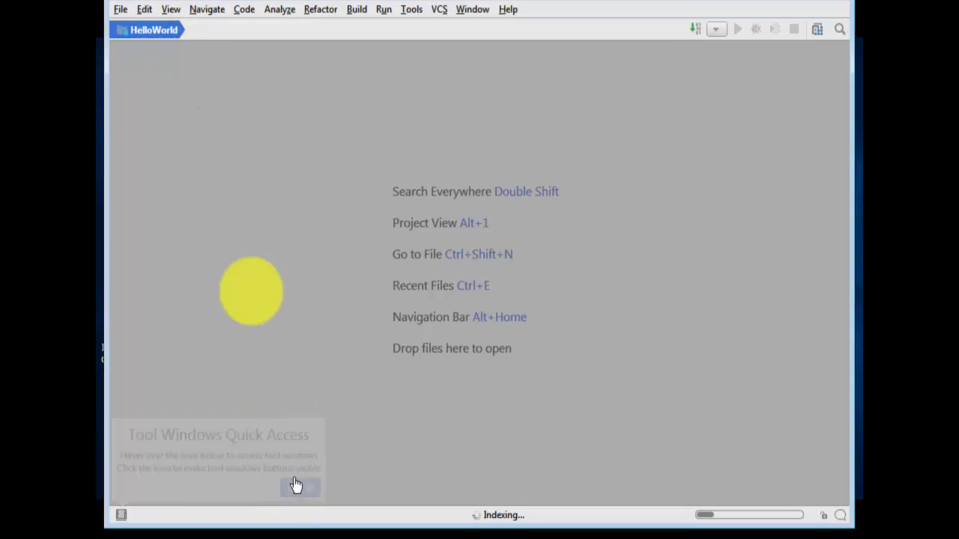
Show the Project tool window and widen it to fit the full HelloWorld project path
{"action": "left_click", "coordinate": [173, 10]}
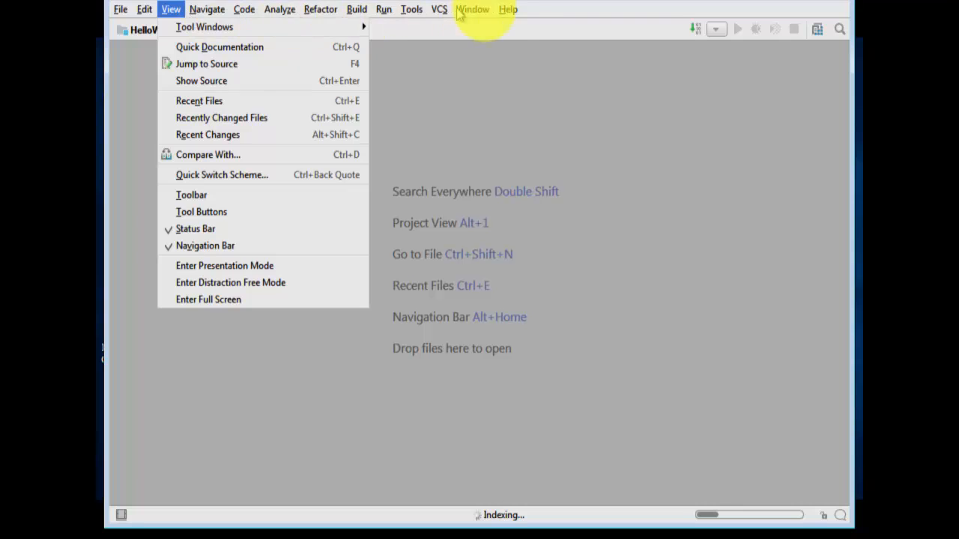
{"action": "mouse_move", "coordinate": [475, 11]}
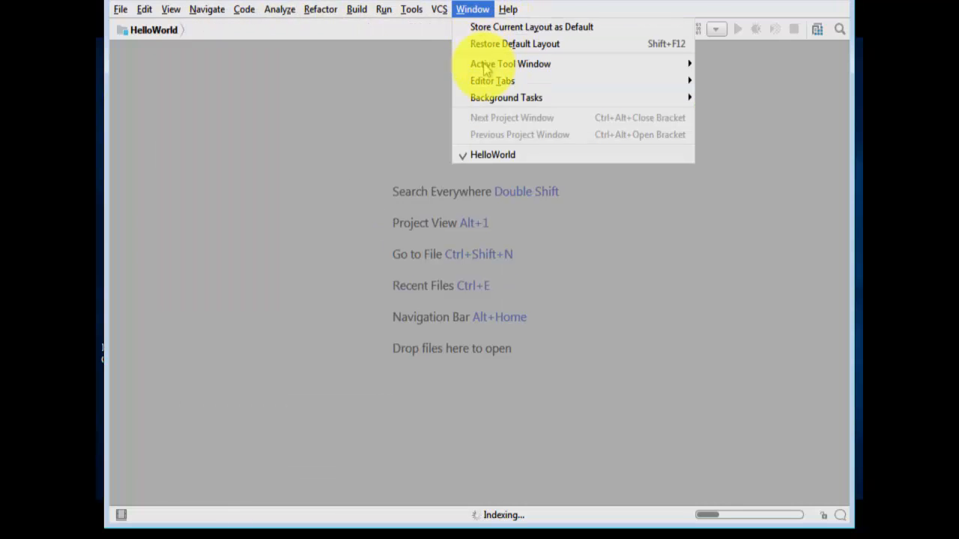
{"action": "mouse_move", "coordinate": [526, 70]}
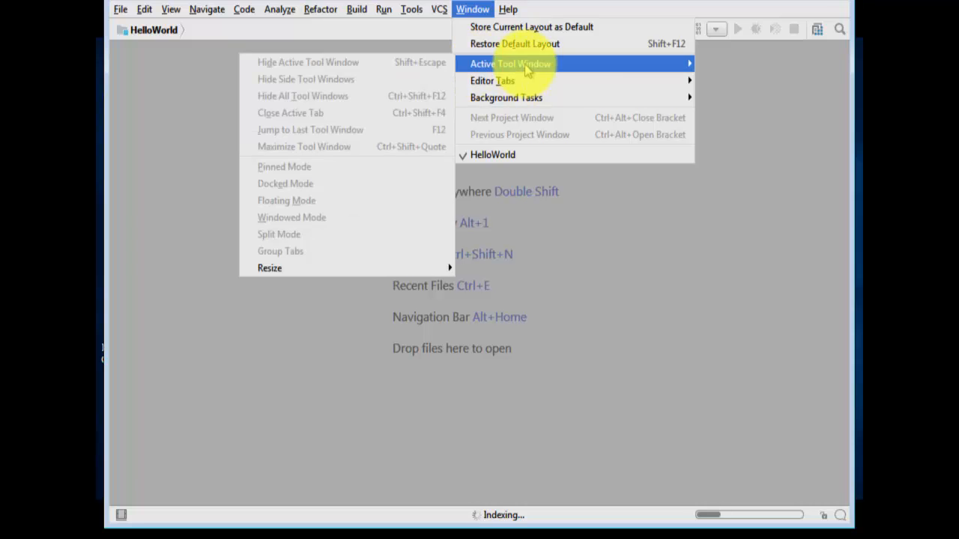
{"action": "mouse_move", "coordinate": [171, 9]}
{"action": "mouse_move", "coordinate": [179, 30]}
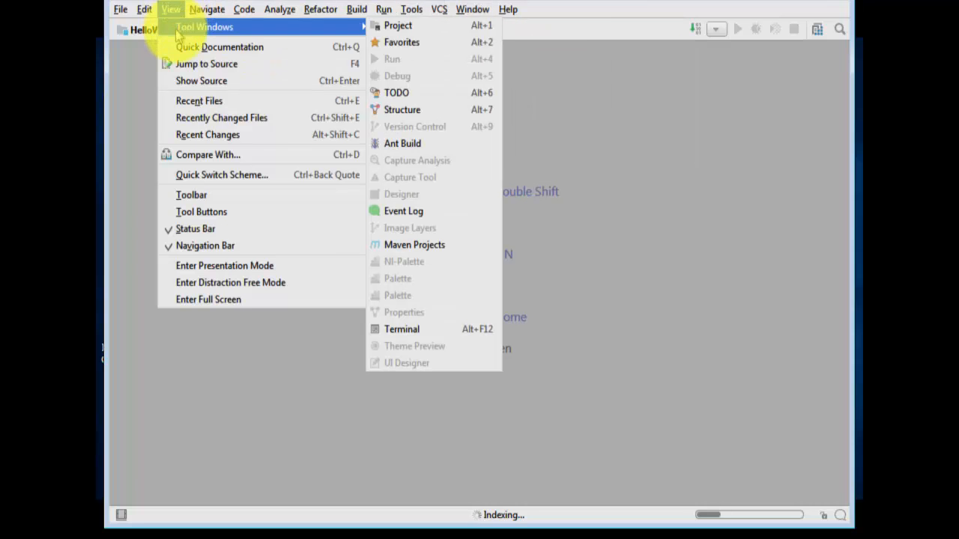
{"action": "left_click", "coordinate": [405, 26]}
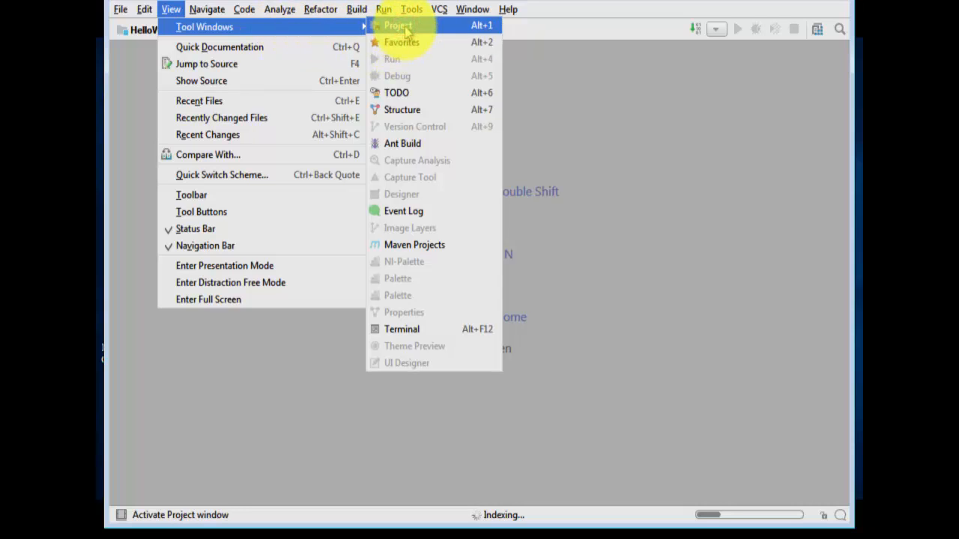
{"action": "left_click", "coordinate": [406, 28]}
{"action": "left_click", "coordinate": [405, 32]}
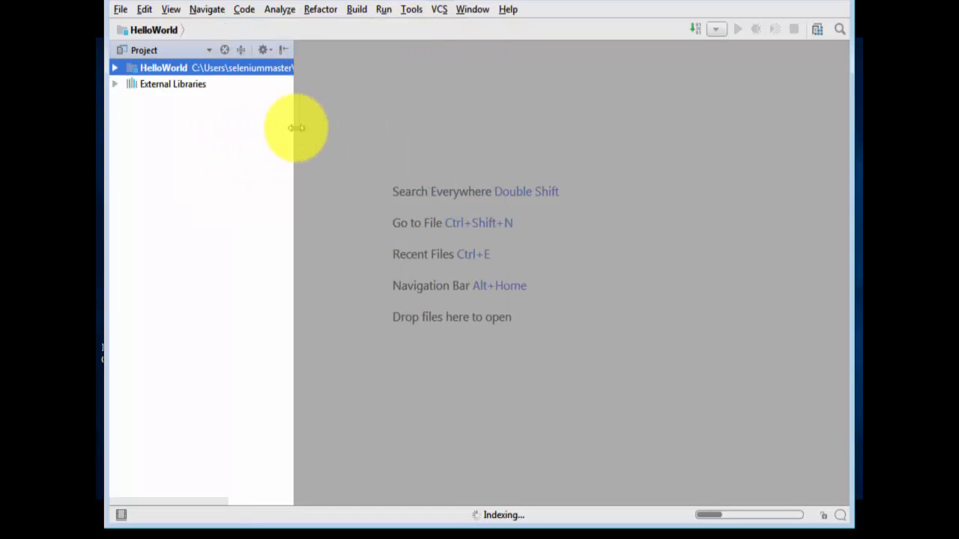
{"action": "left_click_drag", "start_coordinate": [296, 128], "coordinate": [402, 118]}
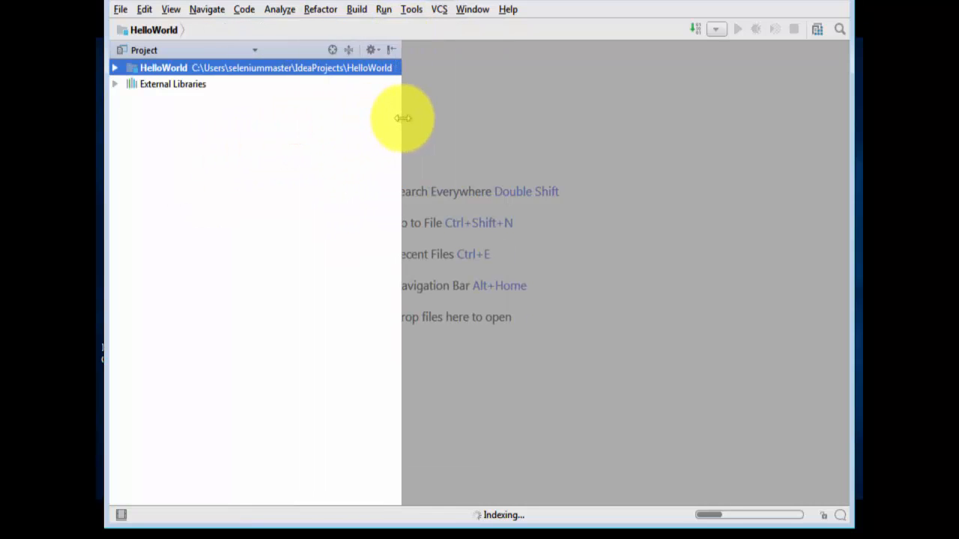
Create a new Java class named HelloWorldTest in the HelloWorld project's src folder
{"action": "left_click", "coordinate": [116, 69]}
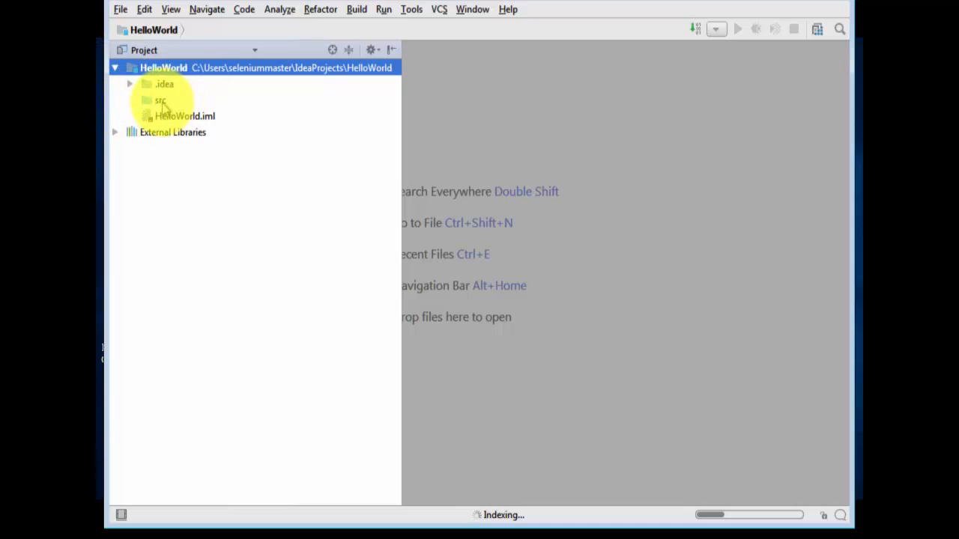
{"action": "left_click", "coordinate": [162, 100]}
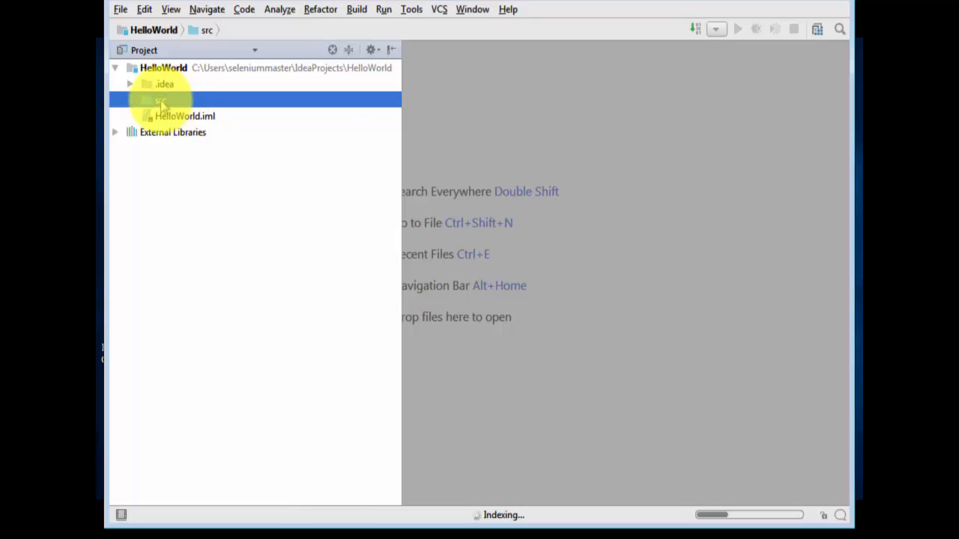
{"action": "right_click", "coordinate": [162, 105]}
{"action": "mouse_move", "coordinate": [220, 116]}
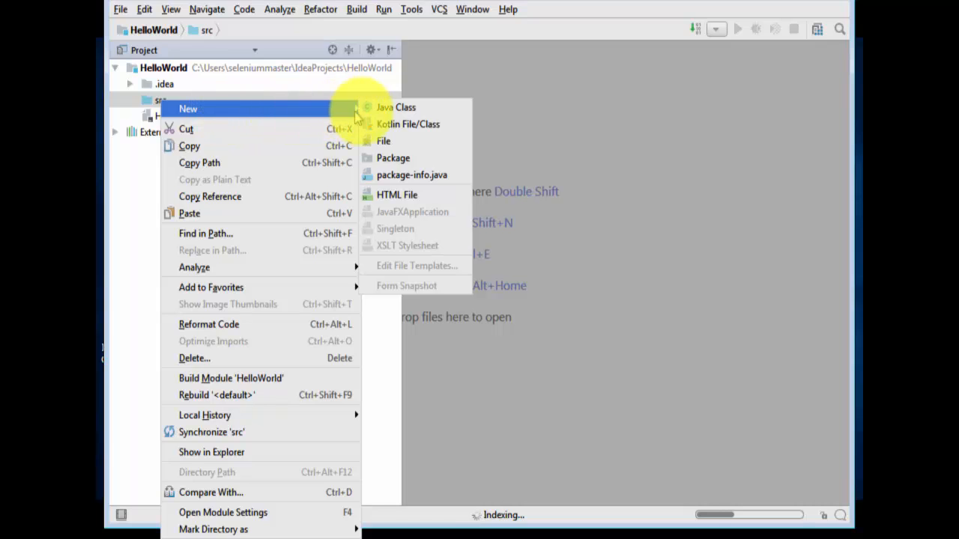
{"action": "left_click", "coordinate": [404, 109]}
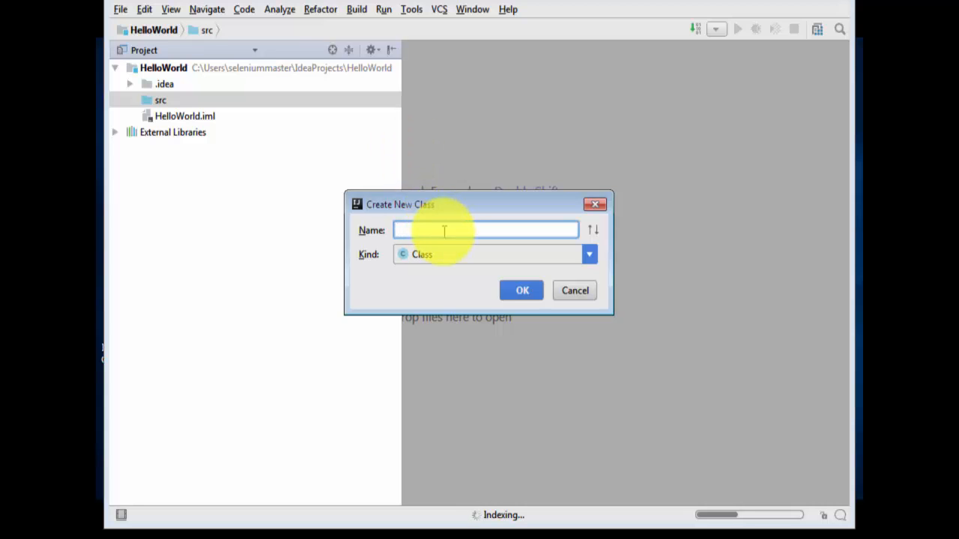
{"action": "type", "text": "Hellowo"}
{"action": "key", "text": "BackSpace"}
{"action": "key", "text": "BackSpace"}
{"action": "type", "text": "Wor"}
{"action": "key", "text": "BackSpace"}
{"action": "key", "text": "BackSpace"}
{"action": "type", "text": "WorldTest"}
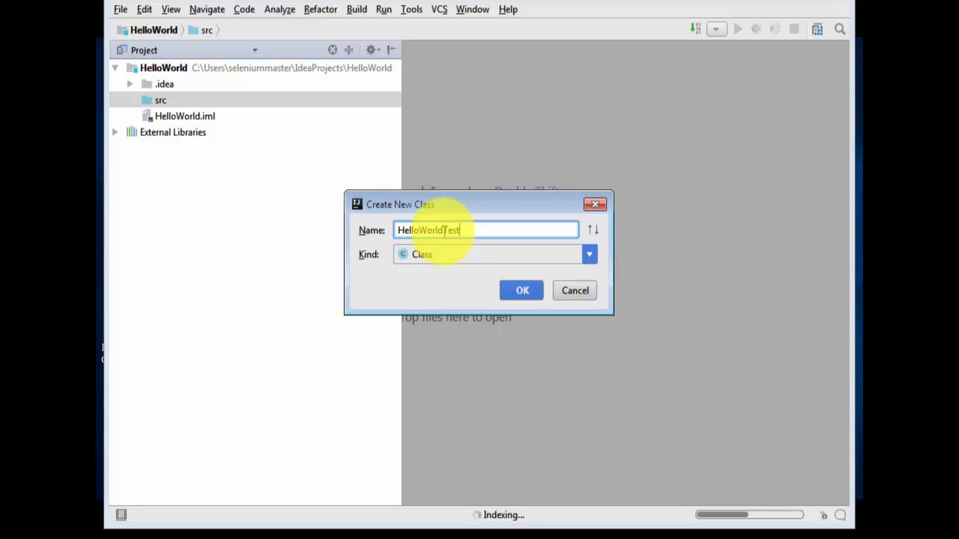
{"action": "left_click", "coordinate": [522, 292]}
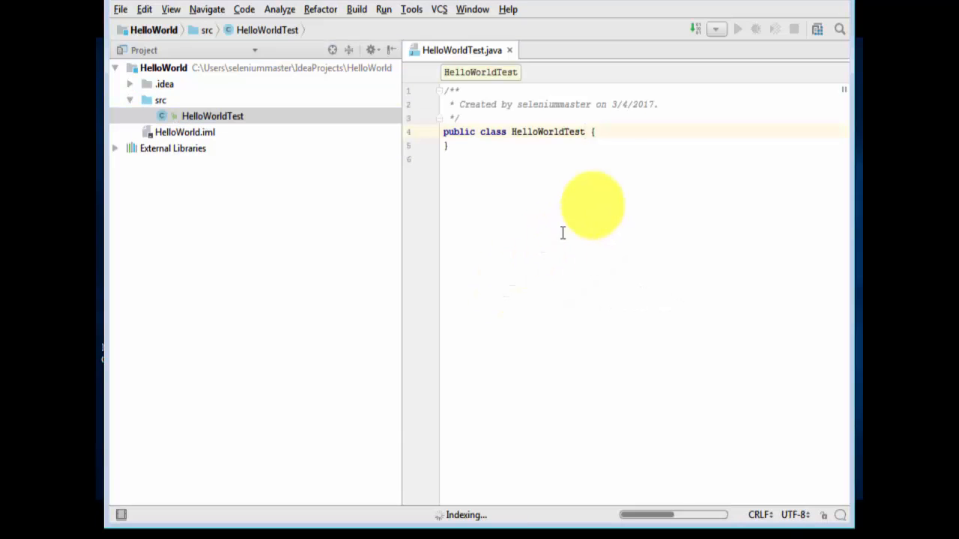
Add a public static void main (String[] args) method with an empty brace body to the HelloWorldTest class
{"action": "left_click", "coordinate": [606, 132]}
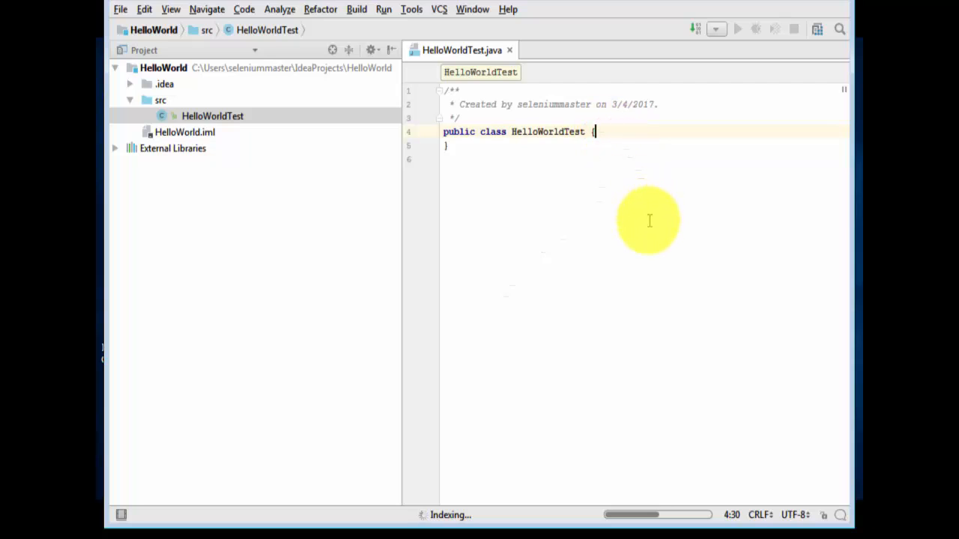
{"action": "key", "text": "Return"}
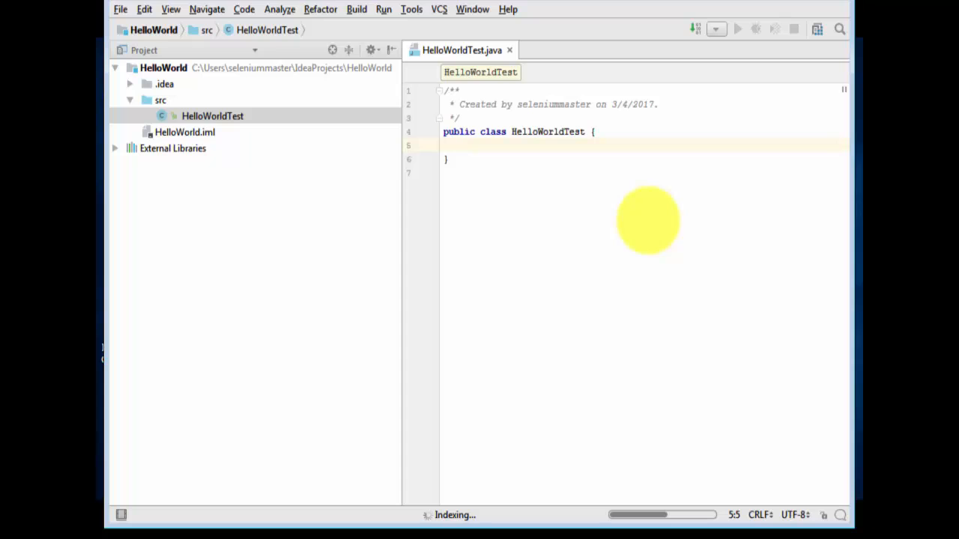
{"action": "key", "text": "Return"}
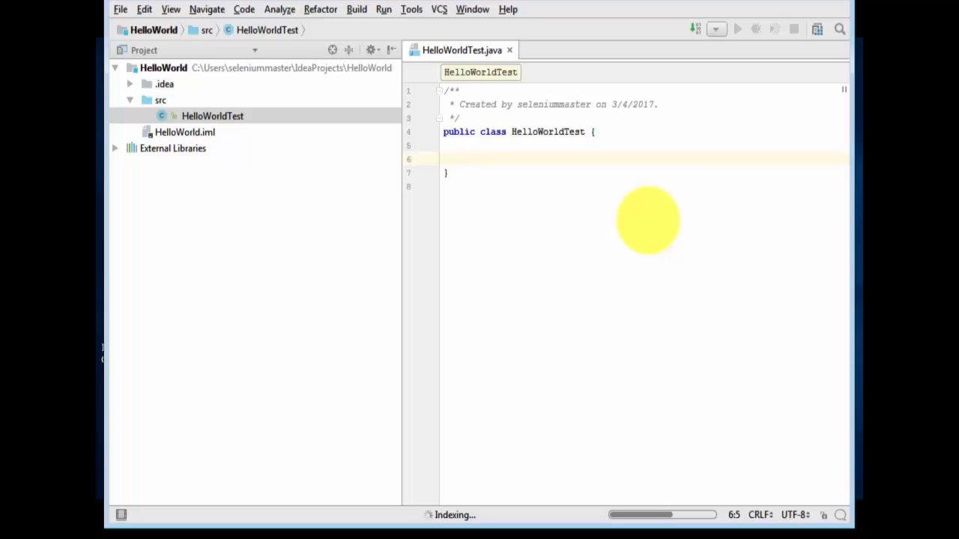
{"action": "type", "text": "public "}
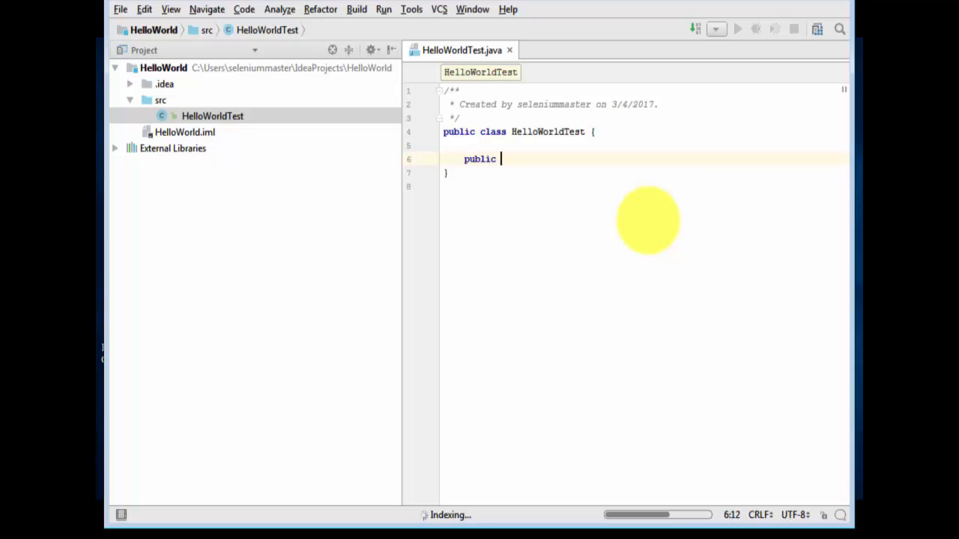
{"action": "type", "text": "static void "}
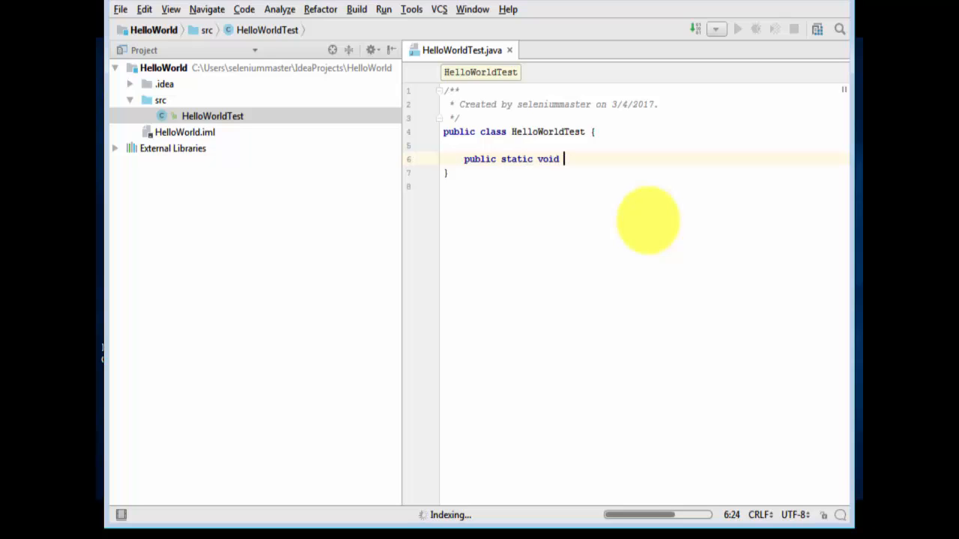
{"action": "type", "text": "main "}
{"action": "type", "text": "("}
{"action": "type", "text": "String"}
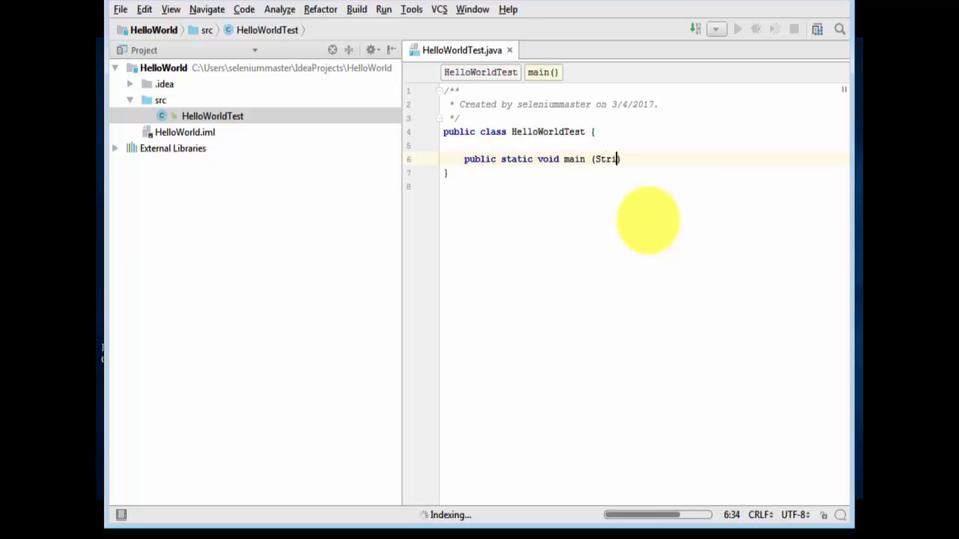
{"action": "type", "text": "[] args"}
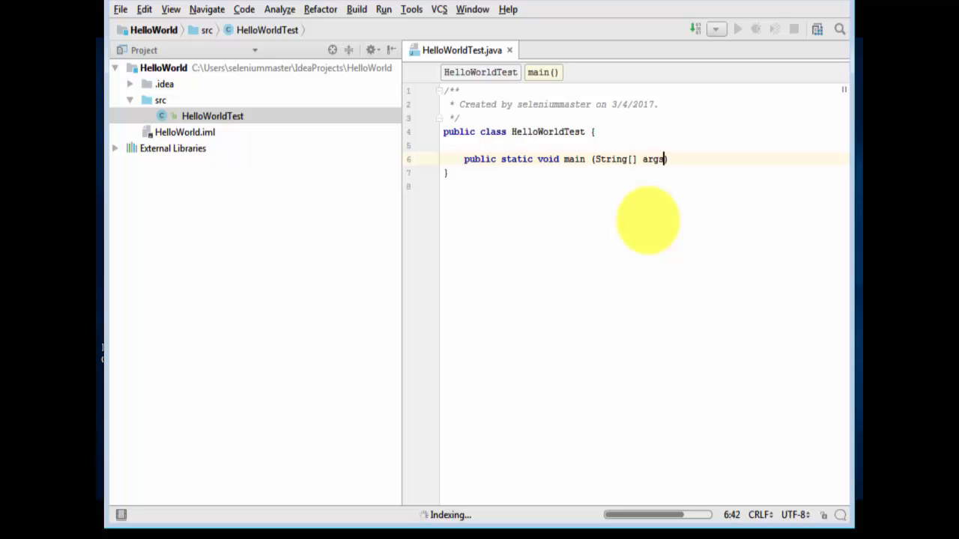
{"action": "type", "text": ")"}
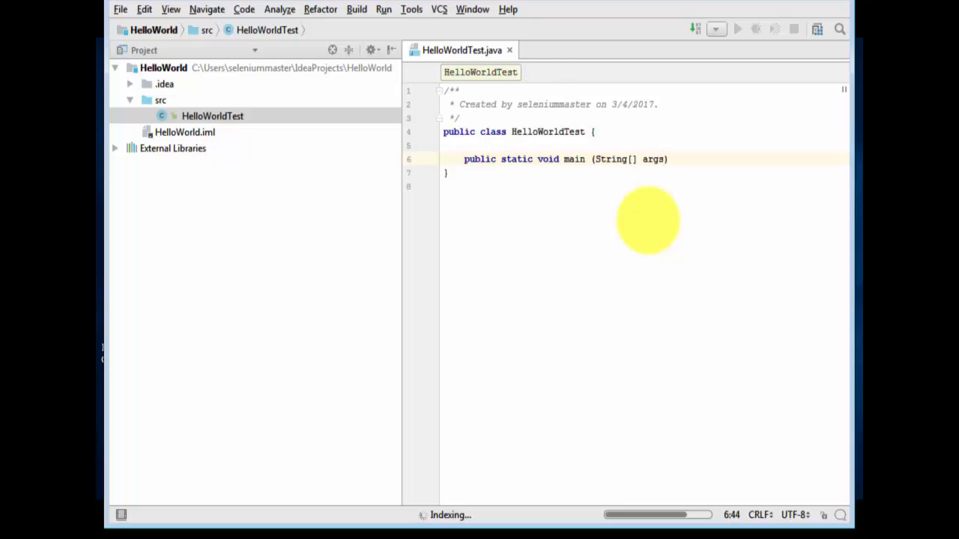
{"action": "key", "text": "Return"}
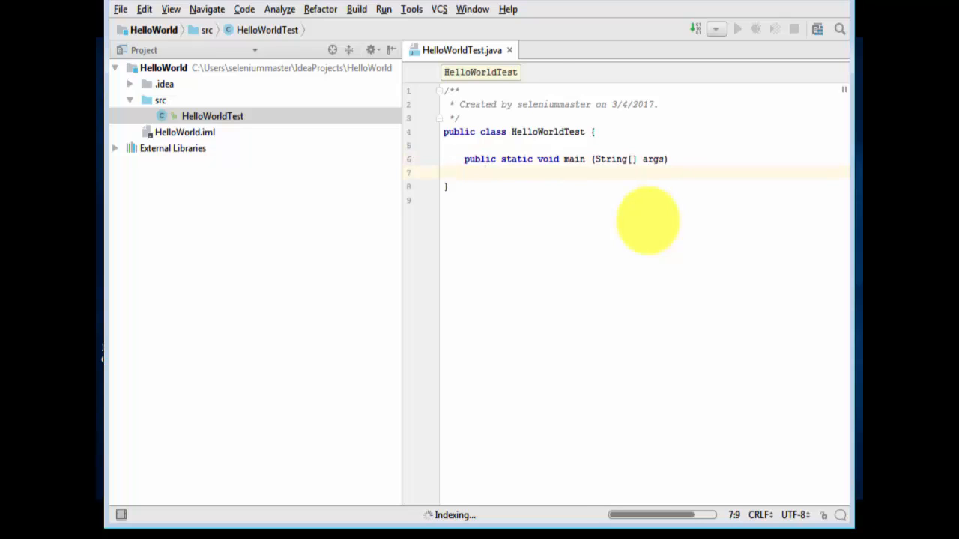
{"action": "type", "text": "{"}
{"action": "key", "text": "Return"}
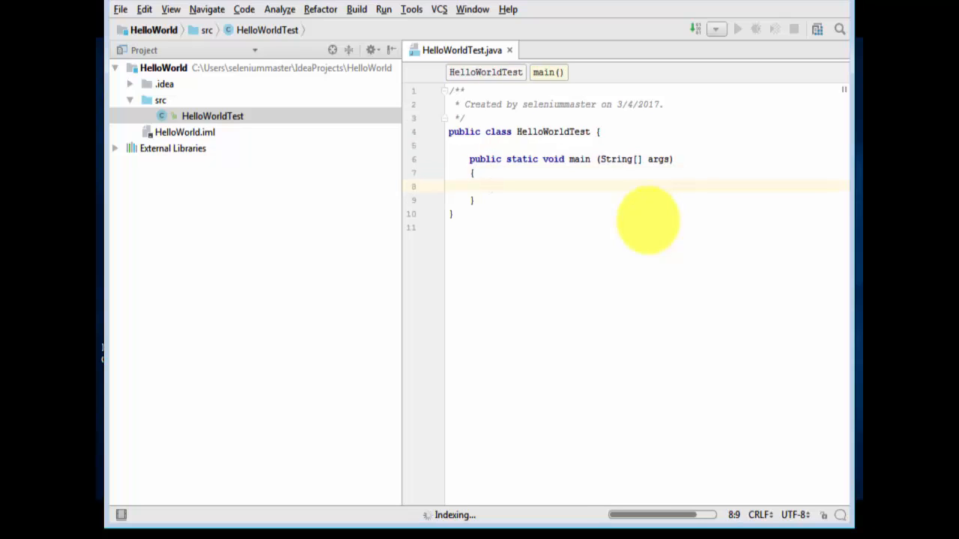
Write the statement System.out.println("Hello World "); inside the main method
{"action": "type", "text": "Syste"}
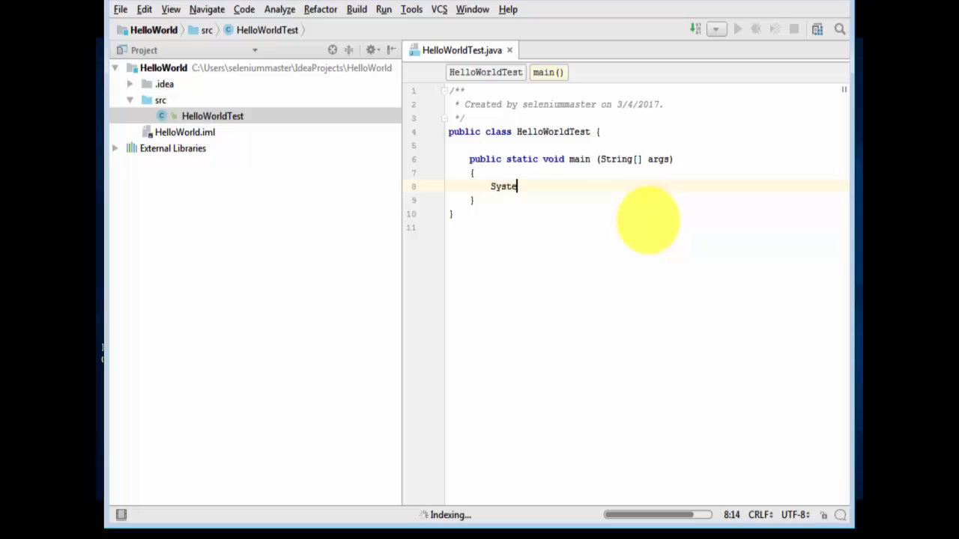
{"action": "type", "text": "m.out.print"}
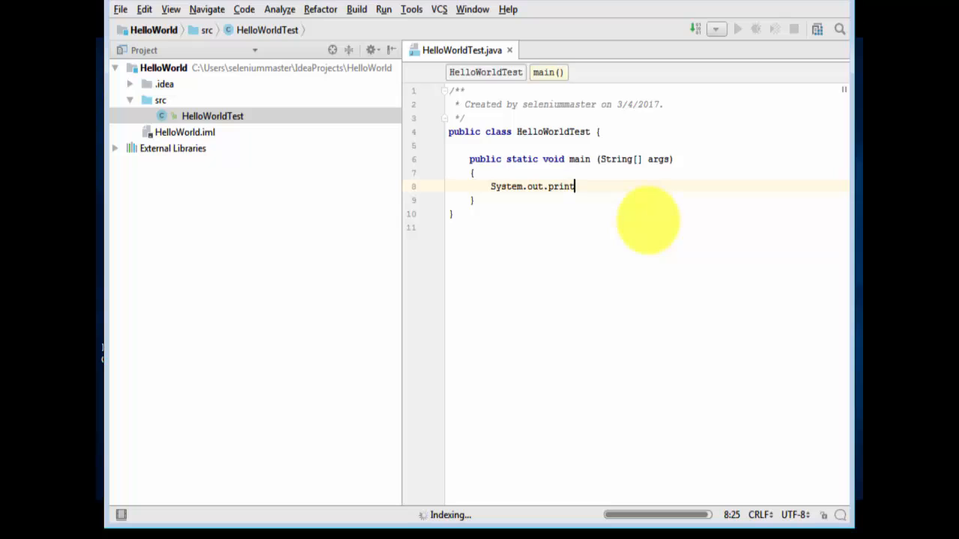
{"action": "type", "text": "ln(\""}
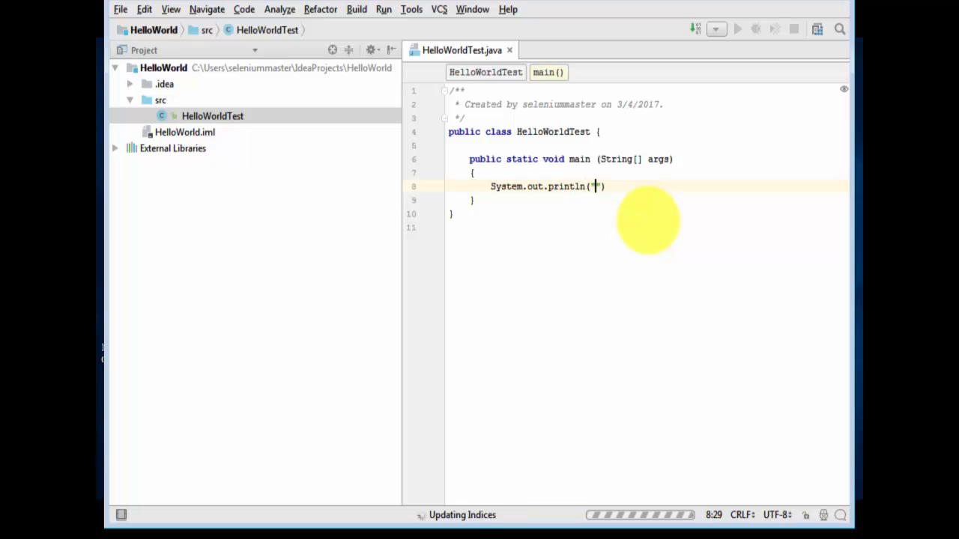
{"action": "key", "text": "alt+1"}
{"action": "type", "text": "He"}
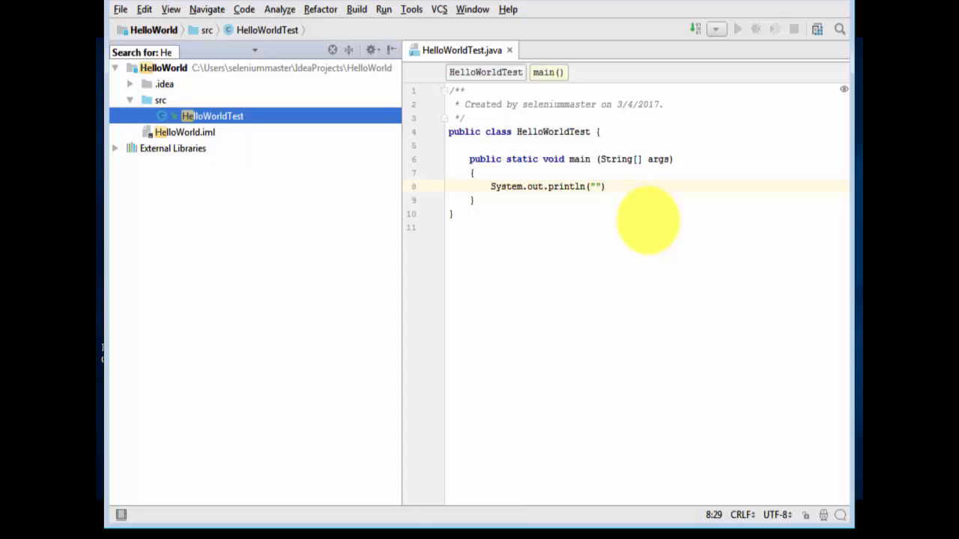
{"action": "left_click", "coordinate": [594, 187]}
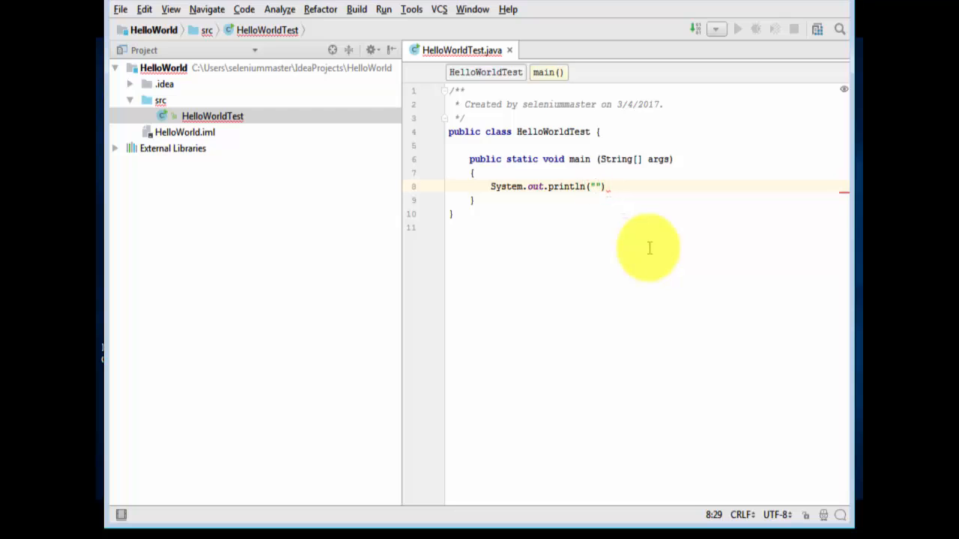
{"action": "type", "text": "Hello World"}
{"action": "key", "text": "Right"}
{"action": "key", "text": "Right"}
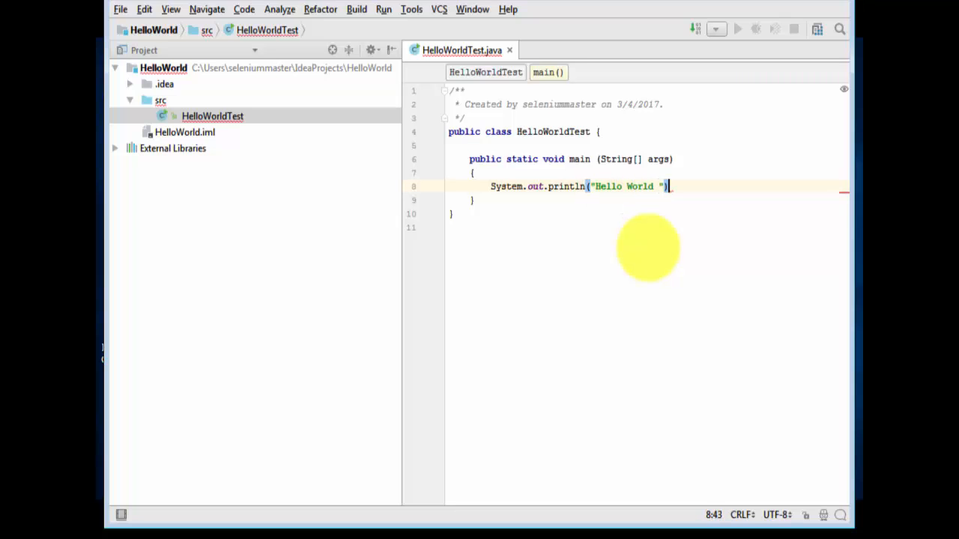
{"action": "type", "text": ";"}
Add a second statement, System.out.println("Selenium Master test");, on a new line below the Hello World print
{"action": "key", "text": "Return"}
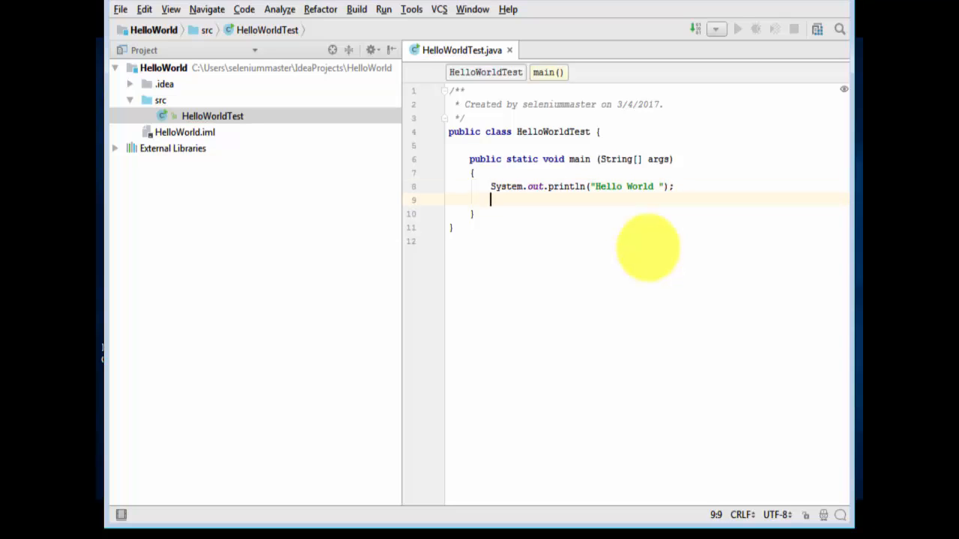
{"action": "type", "text": "System."}
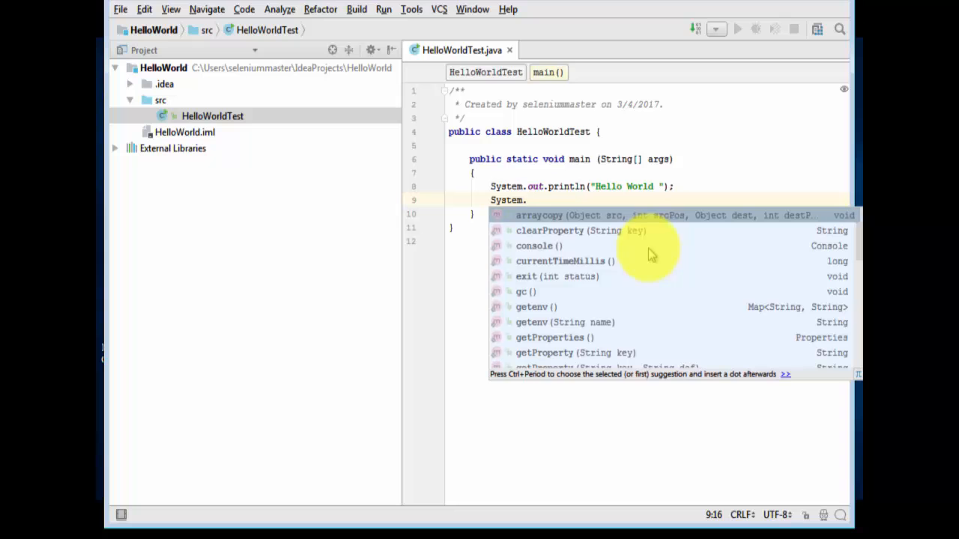
{"action": "type", "text": "out"}
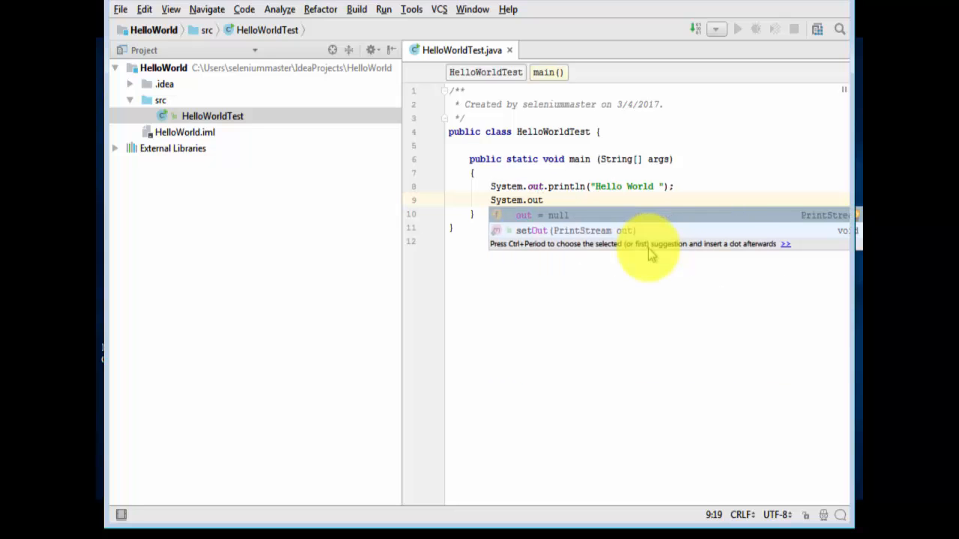
{"action": "type", "text": "."}
{"action": "type", "text": "p"}
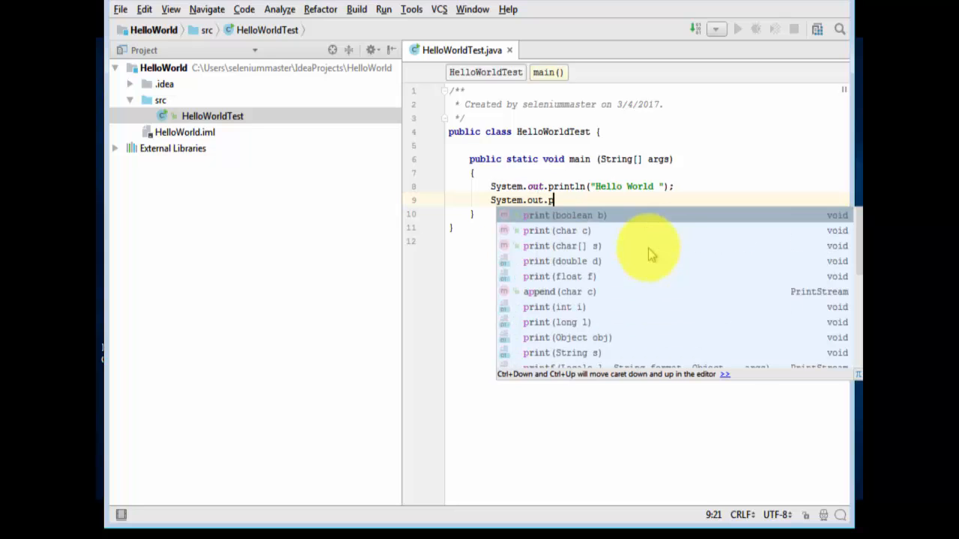
{"action": "type", "text": "rintln"}
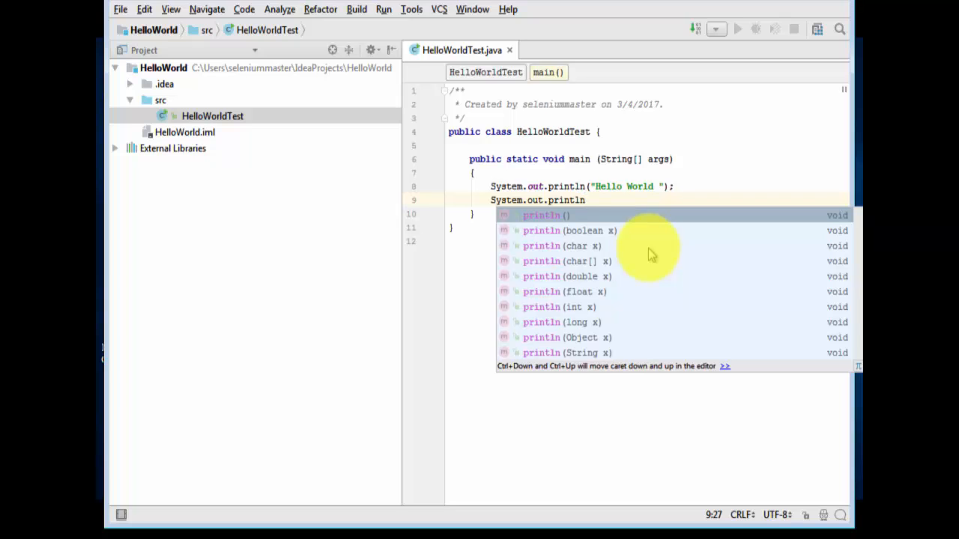
{"action": "key", "text": "Return"}
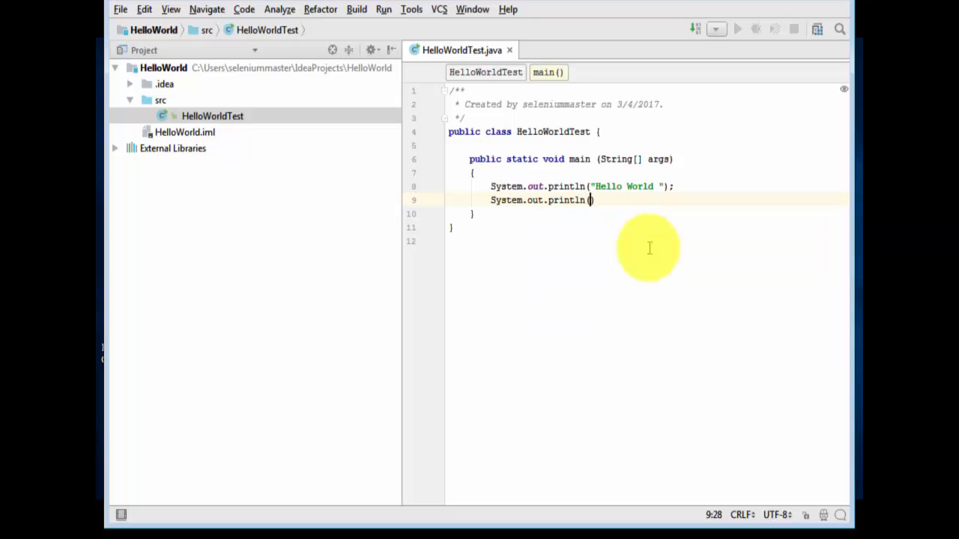
{"action": "type", "text": "\""}
{"action": "type", "text": "Selenium M"}
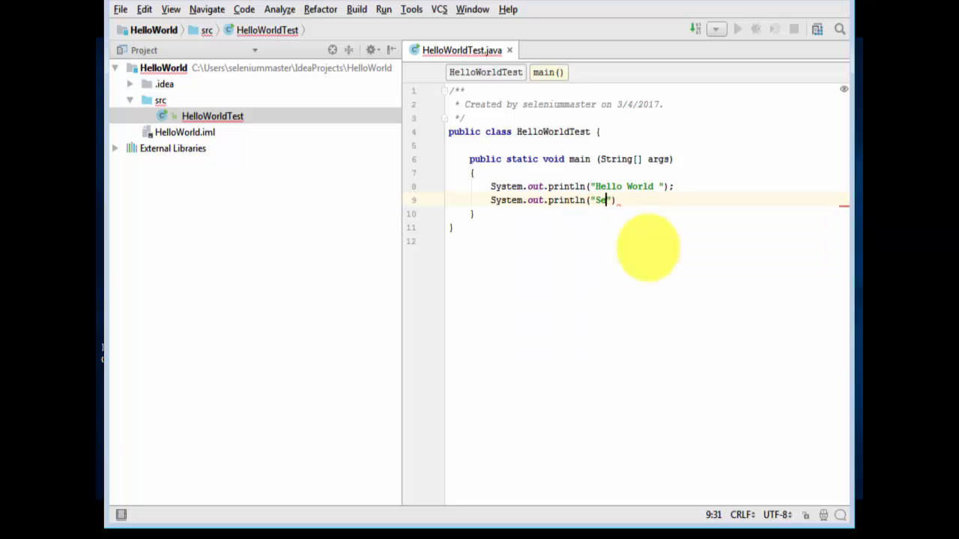
{"action": "type", "text": "aster test"}
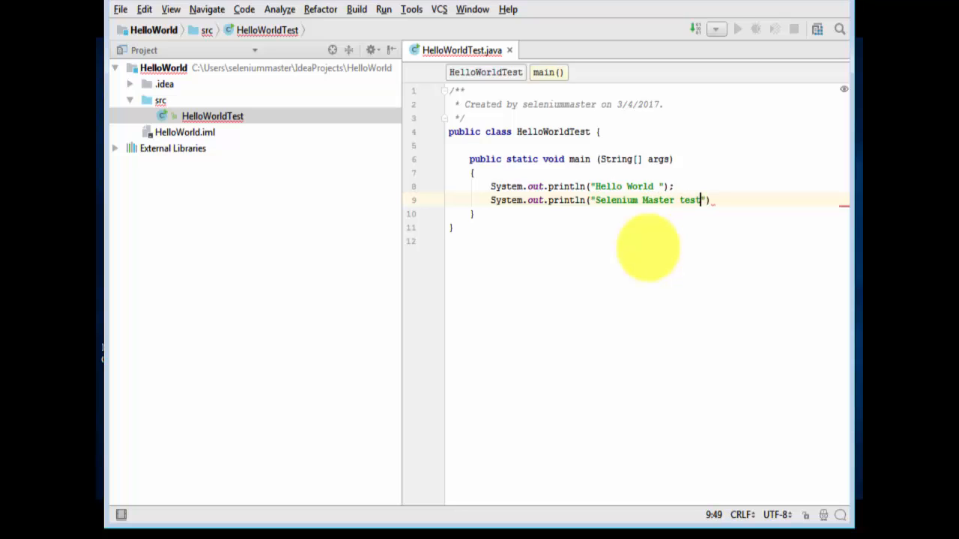
{"action": "type", "text": "\");"}
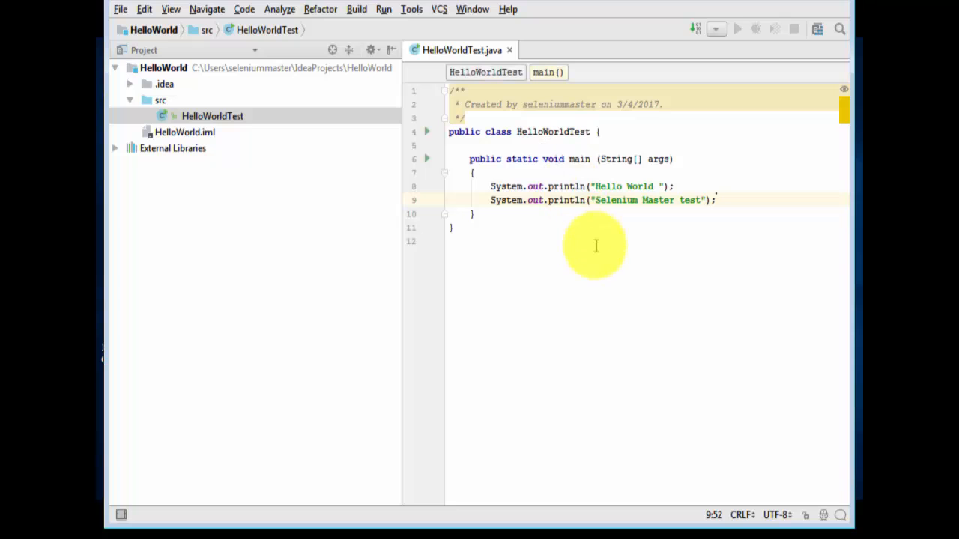
Save all files and run HelloWorldTest.main()
{"action": "left_click", "coordinate": [119, 10]}
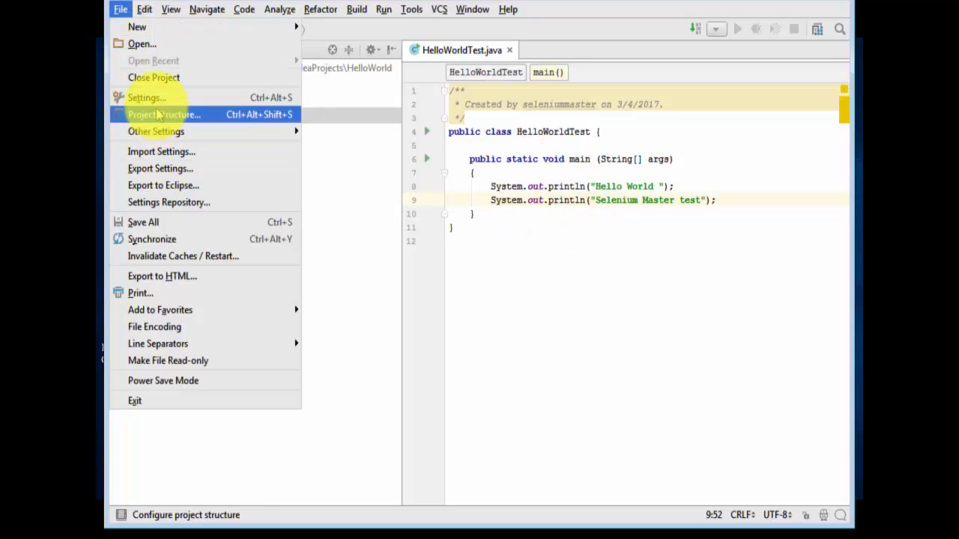
{"action": "left_click", "coordinate": [159, 223]}
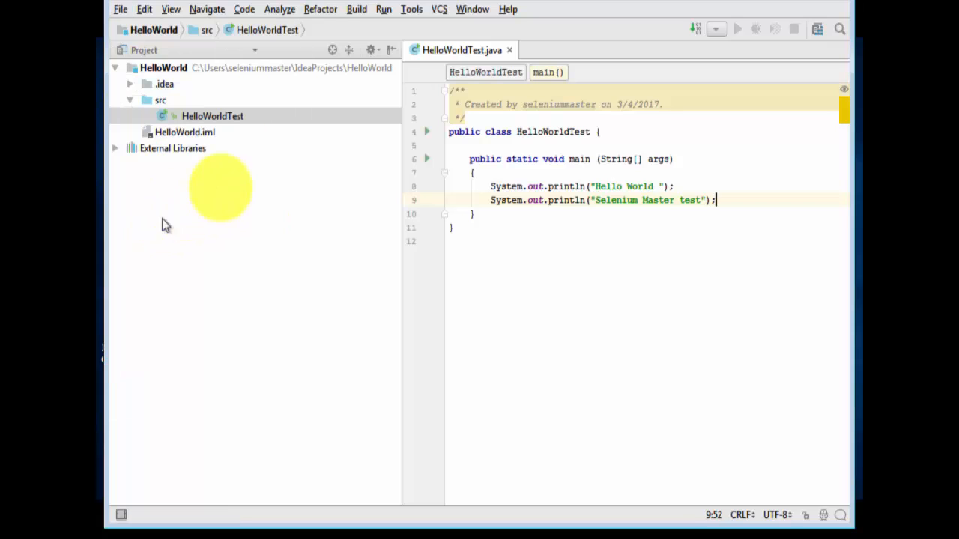
{"action": "right_click", "coordinate": [457, 54]}
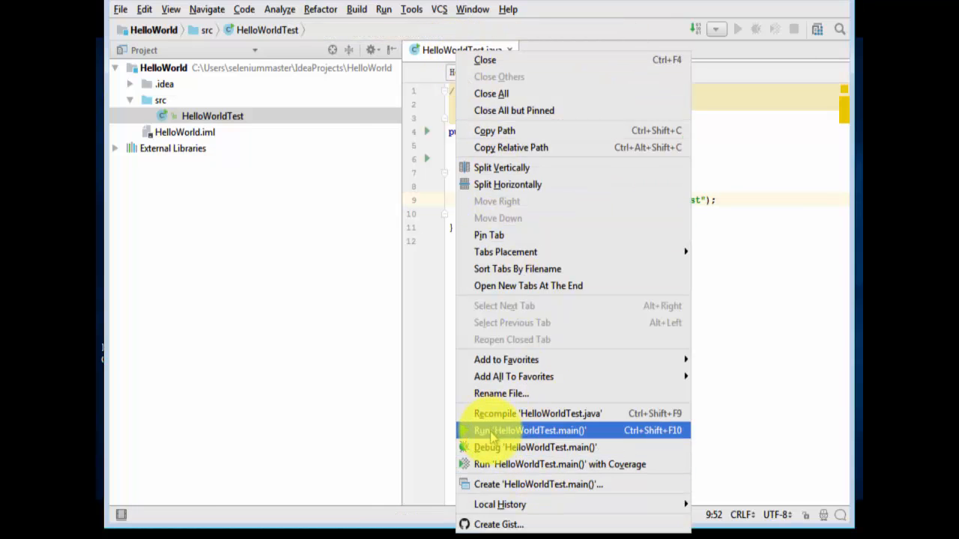
{"action": "left_click", "coordinate": [569, 432]}
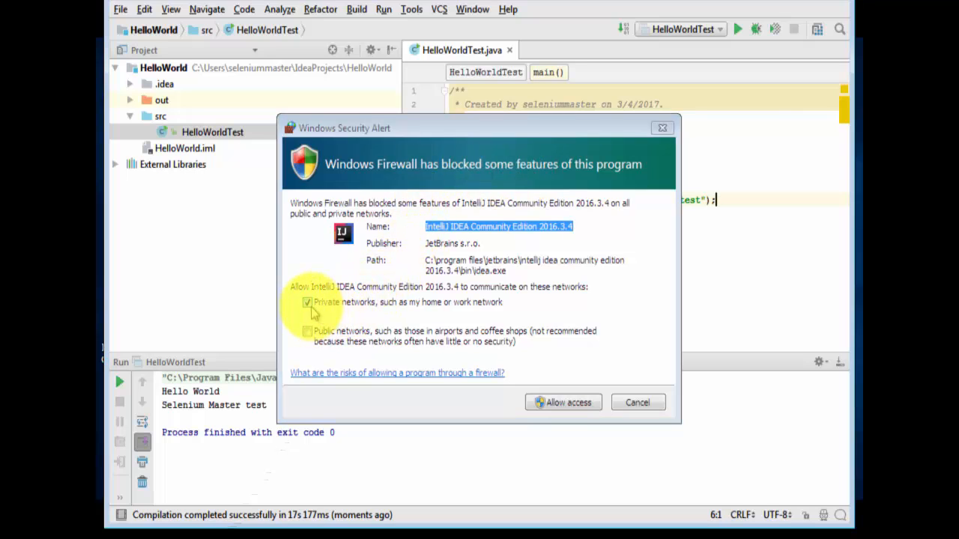
Allow IntelliJ IDEA through Windows Firewall on private networks and enlarge the Run output area
{"action": "left_click", "coordinate": [555, 404]}
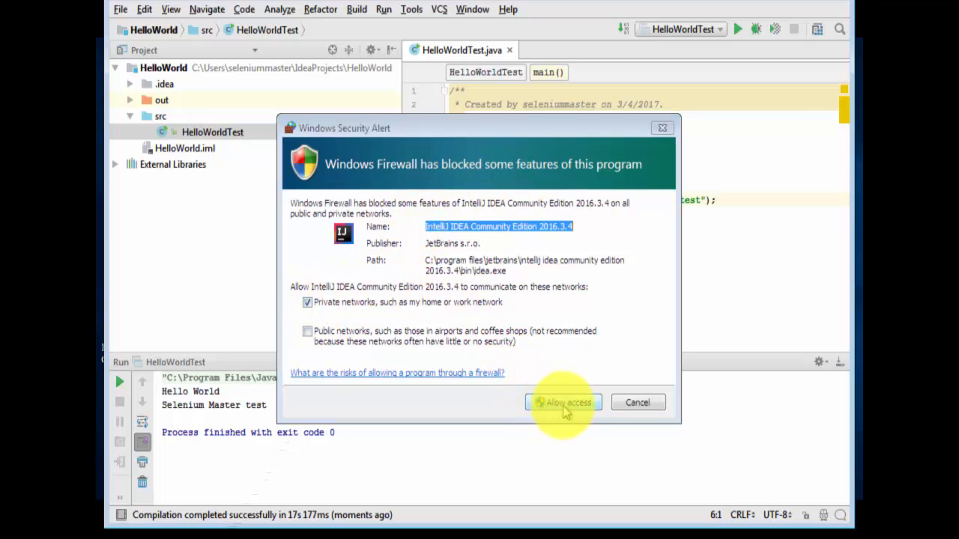
{"action": "left_click", "coordinate": [562, 404]}
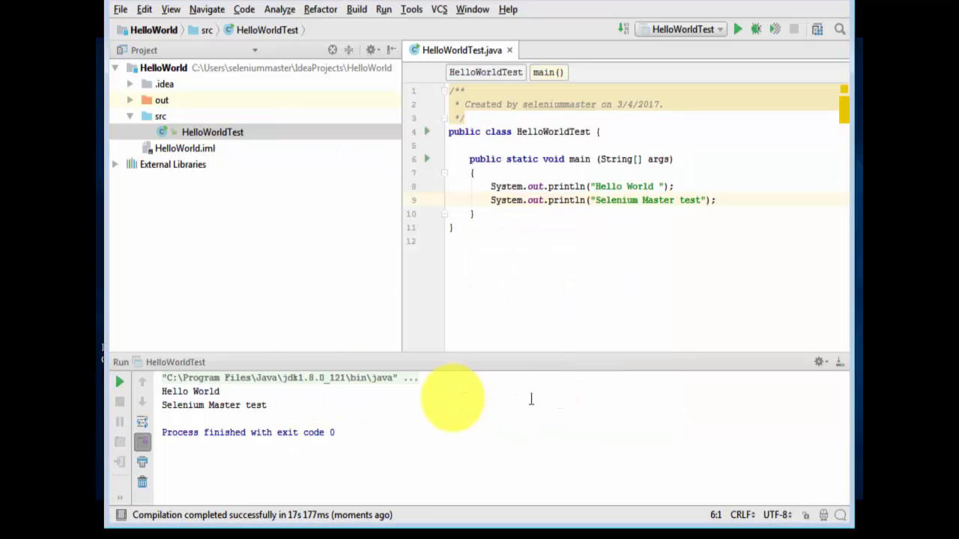
{"action": "left_click_drag", "start_coordinate": [246, 349], "coordinate": [240, 291]}
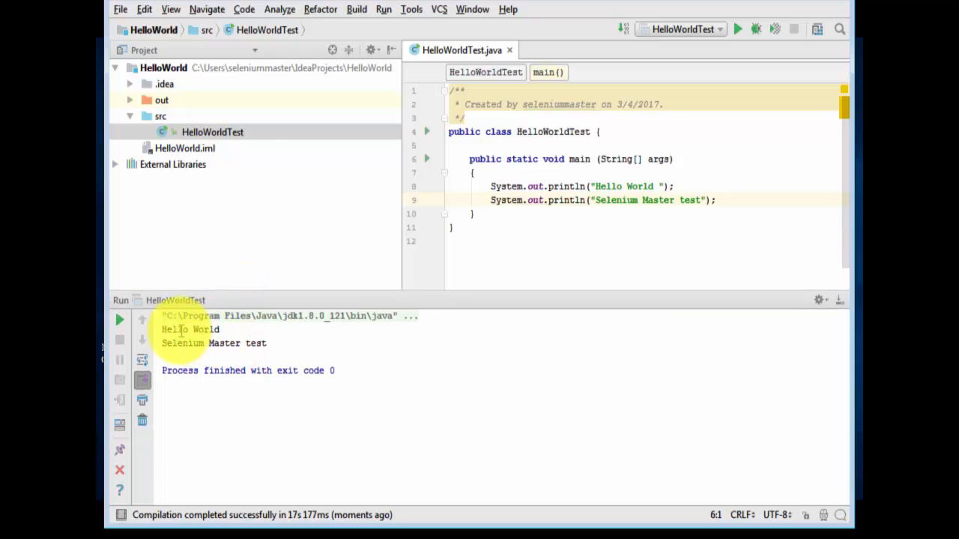